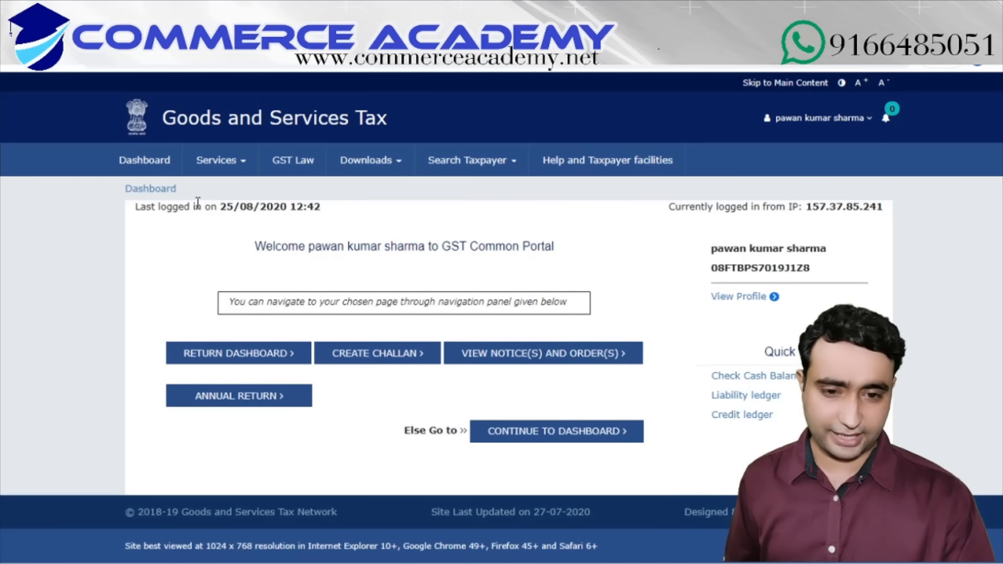
# Step: Open the dashboard and examine the CGST and SGST balances of the Electronic Credit Ledger
pyautogui.click(143, 163)
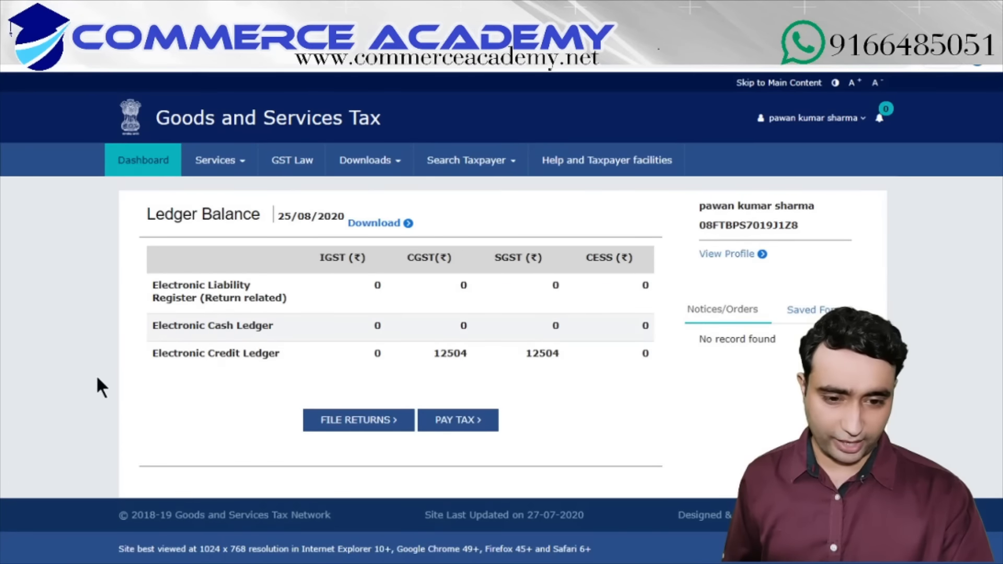
pyautogui.moveTo(161, 350); pyautogui.dragTo(292, 357)
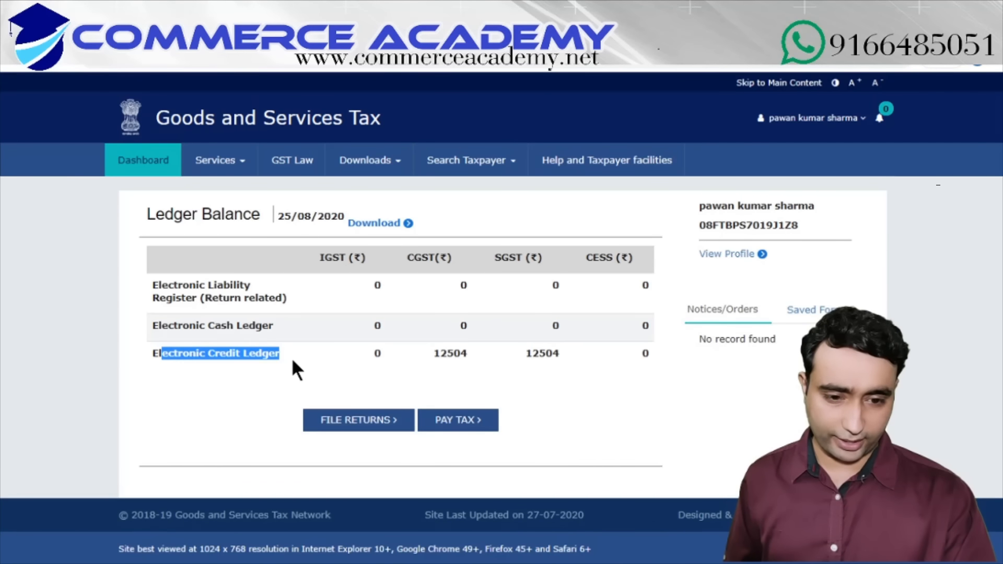
pyautogui.click(405, 358)
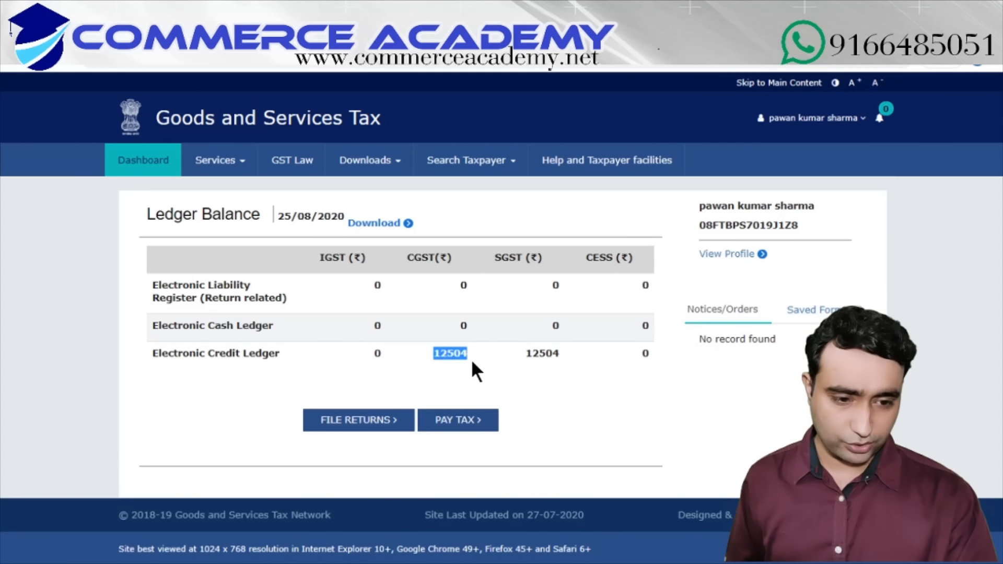
pyautogui.moveTo(552, 354); pyautogui.dragTo(519, 358)
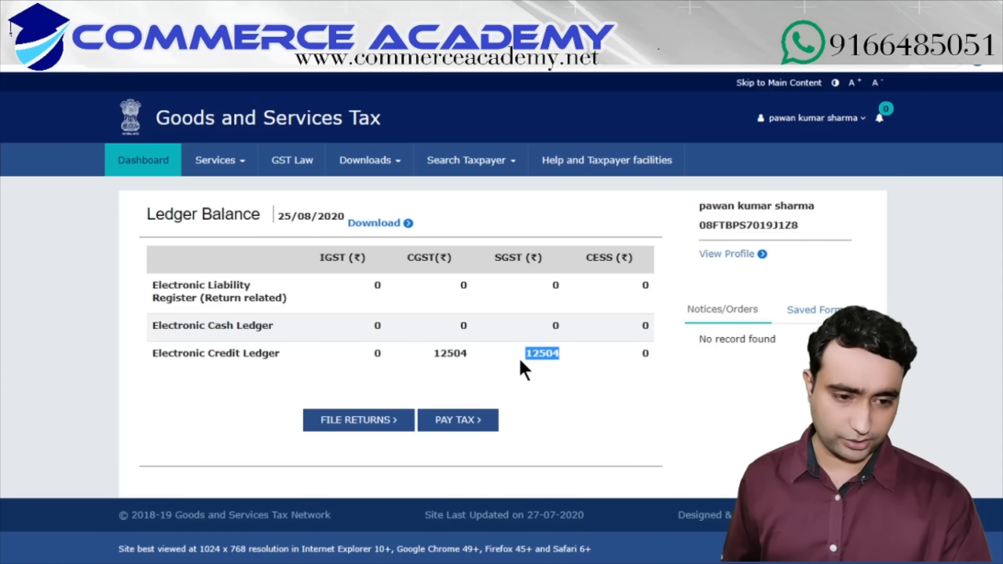
pyautogui.click(519, 357)
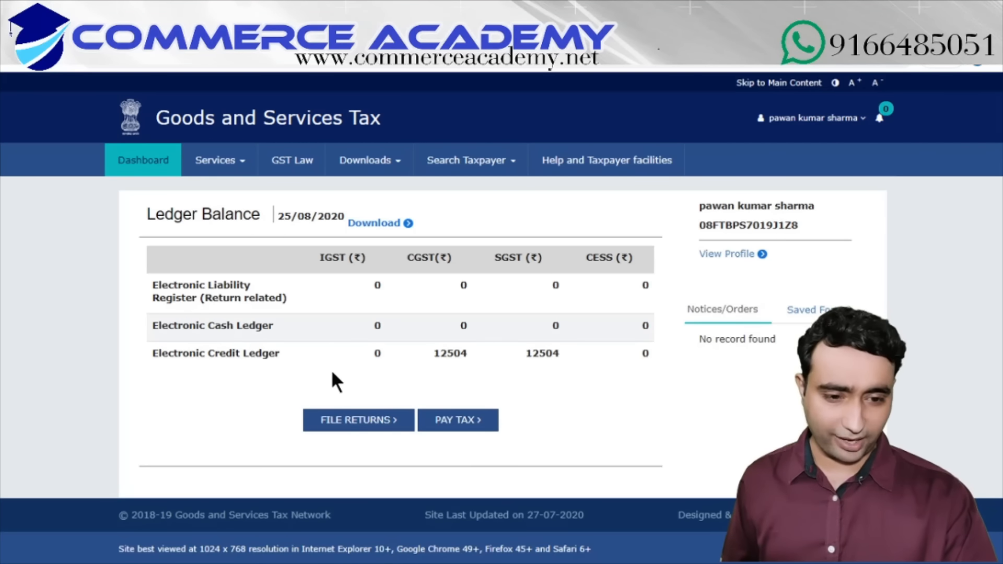
pyautogui.moveTo(146, 351); pyautogui.dragTo(526, 363)
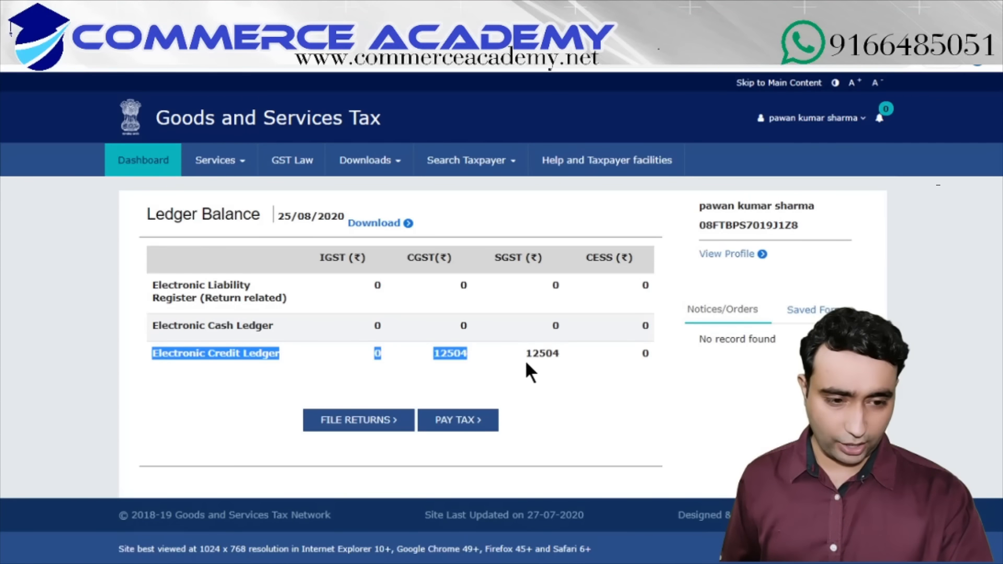
pyautogui.click(467, 352)
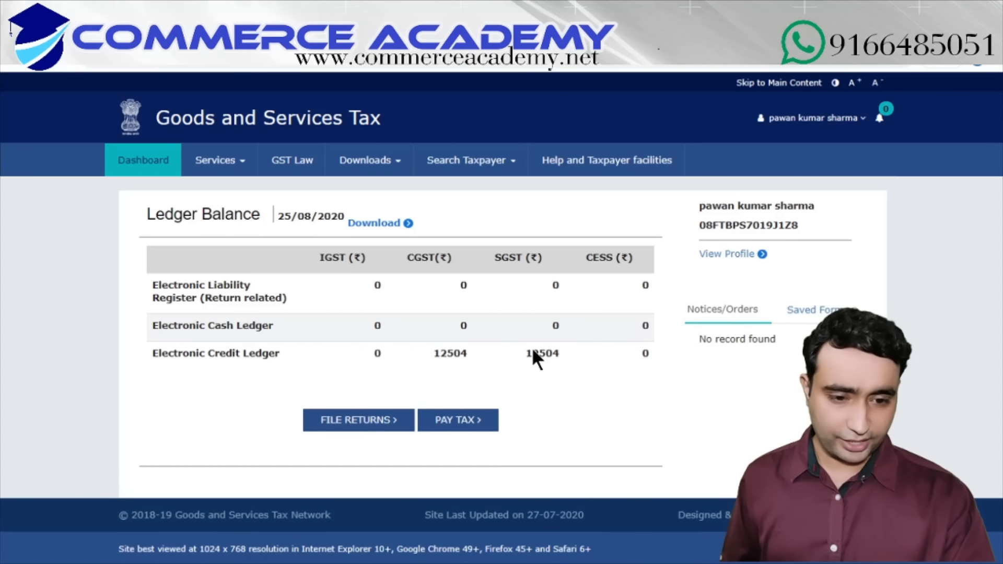
# Step: Open return filing and search for the returns of financial year 2020-21, filing period July
pyautogui.click(371, 427)
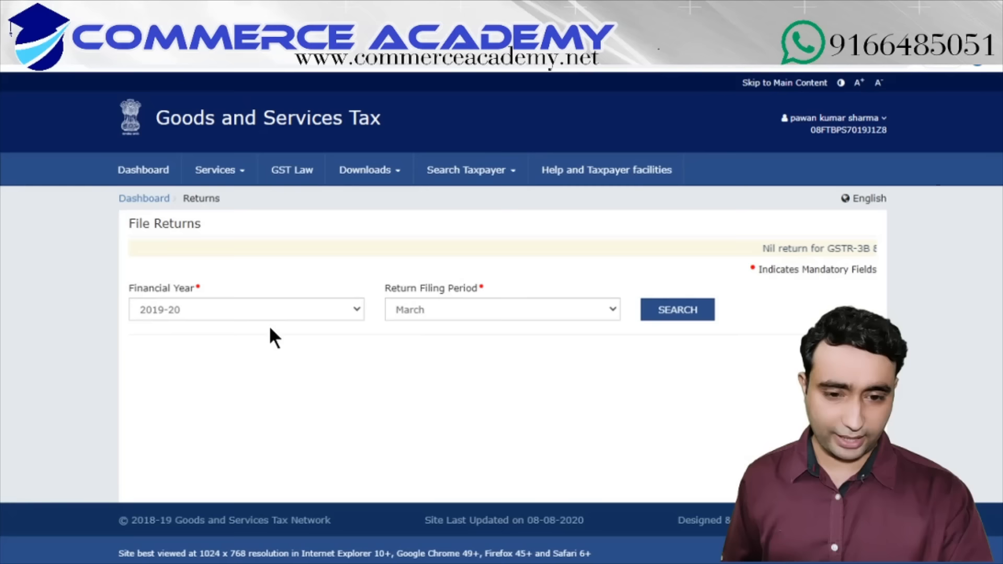
pyautogui.click(275, 313)
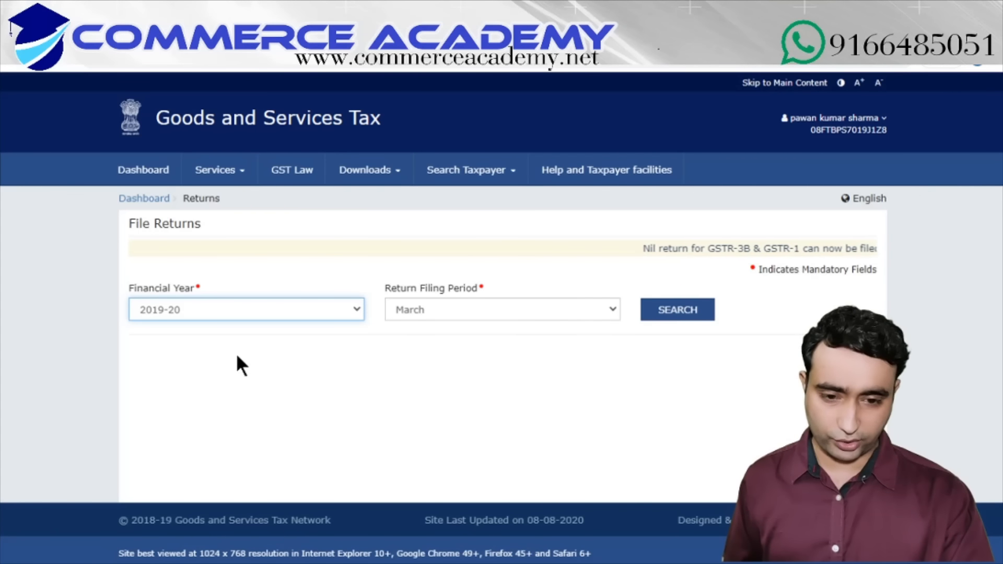
pyautogui.press('Down')
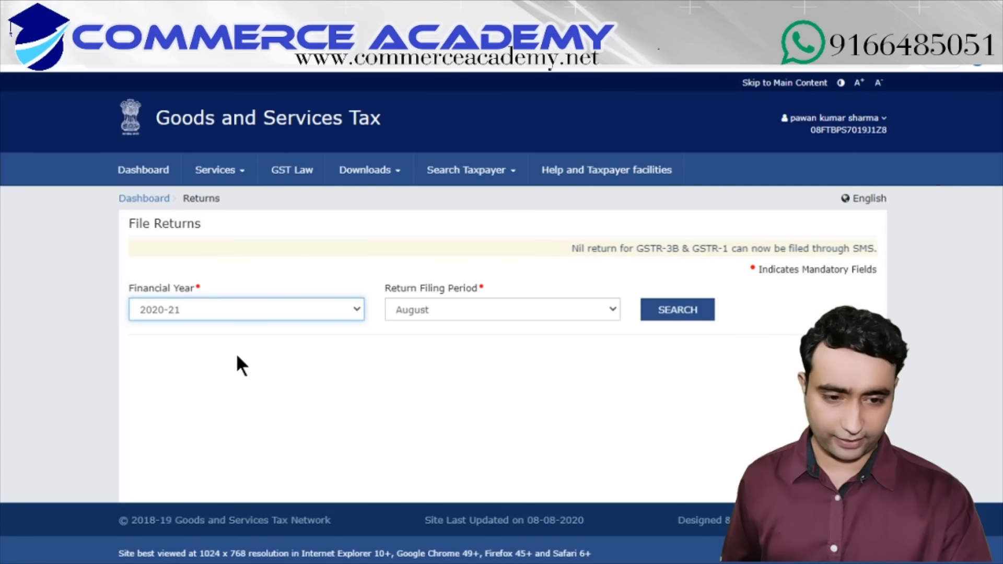
pyautogui.click(536, 311)
pyautogui.press('Up')
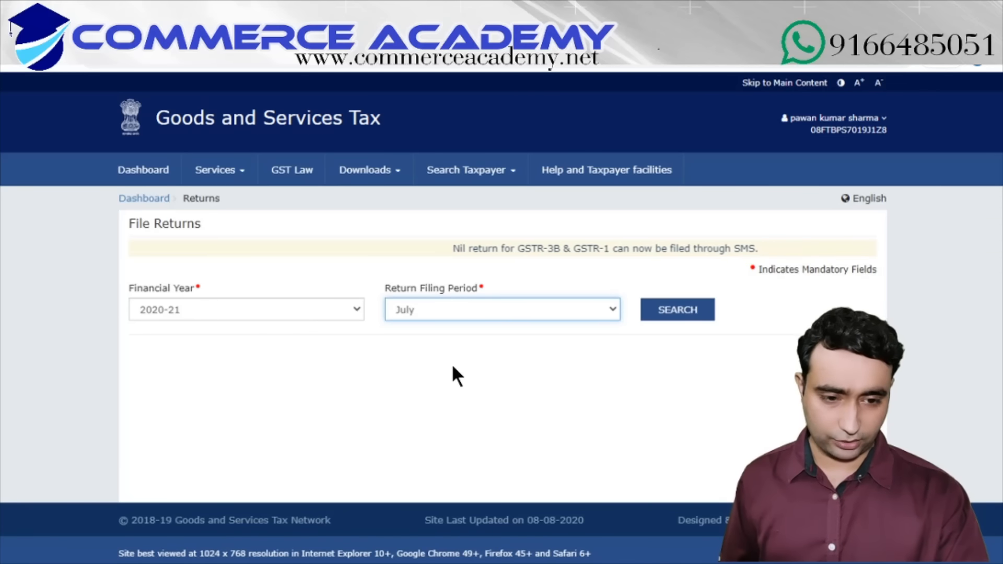
pyautogui.click(679, 311)
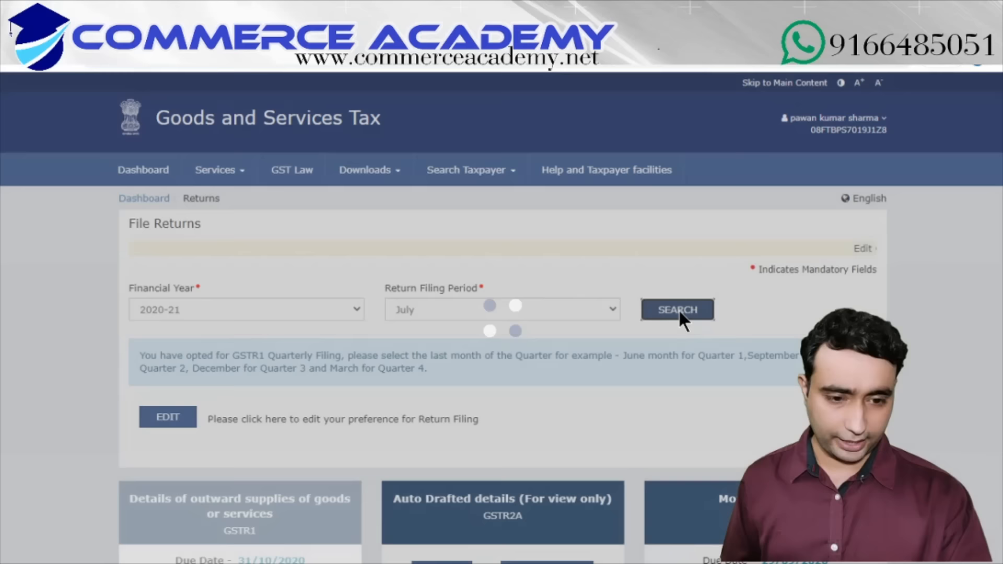
# Step: Open the GSTR-3B monthly return for July and dismiss its filing instructions
pyautogui.scroll(-3, 515, 256)
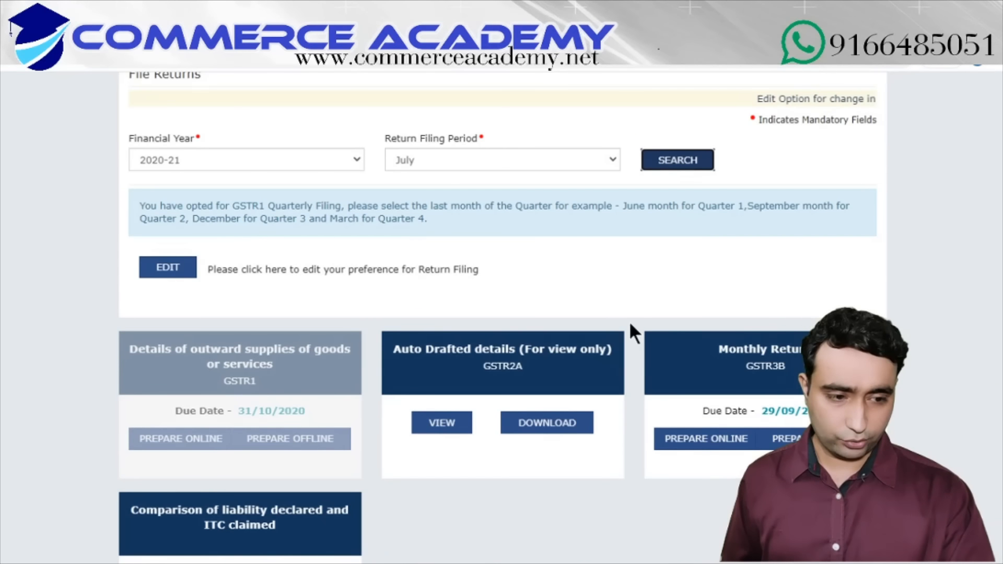
pyautogui.scroll(-3, 679, 355)
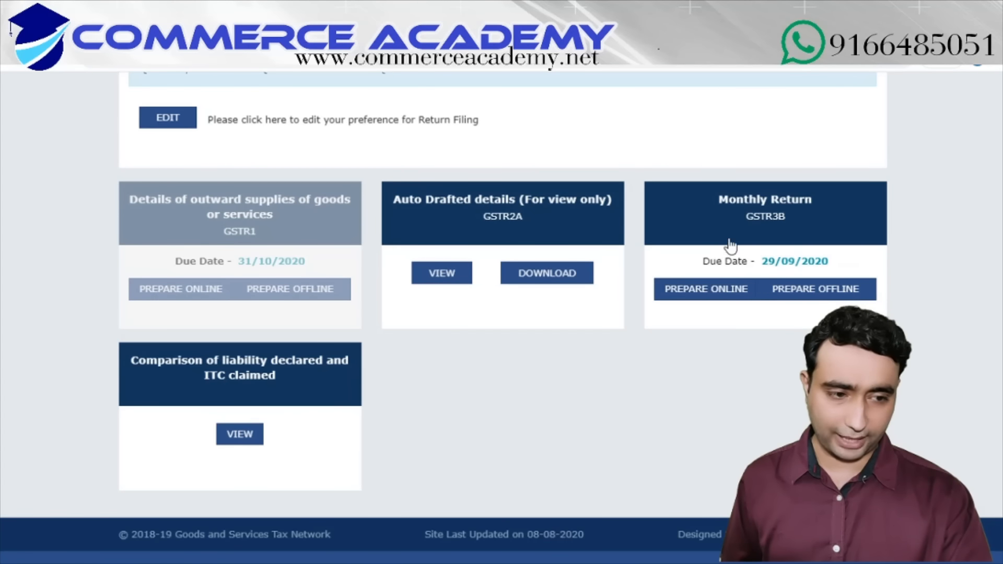
pyautogui.click(769, 222)
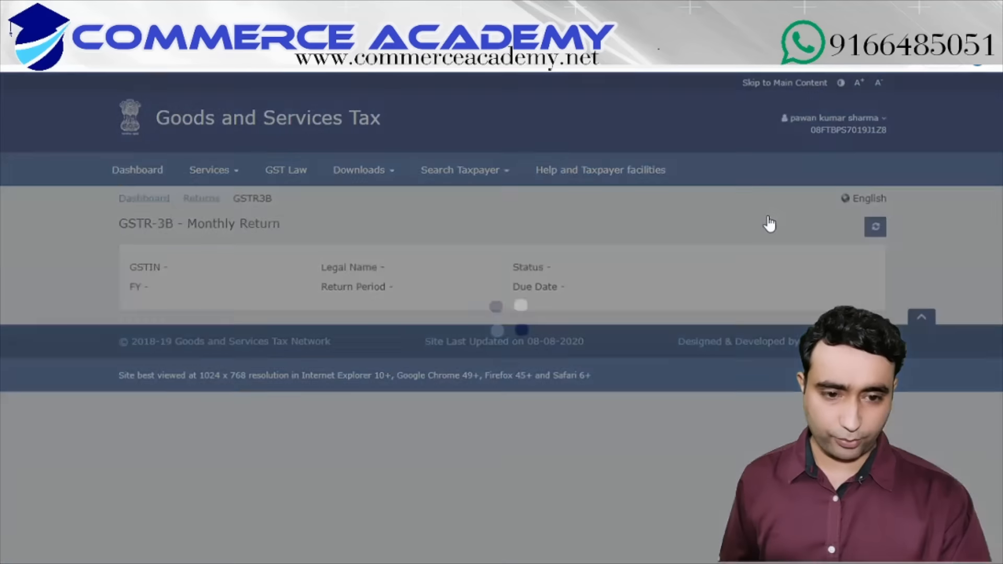
pyautogui.scroll(-1, 558, 279)
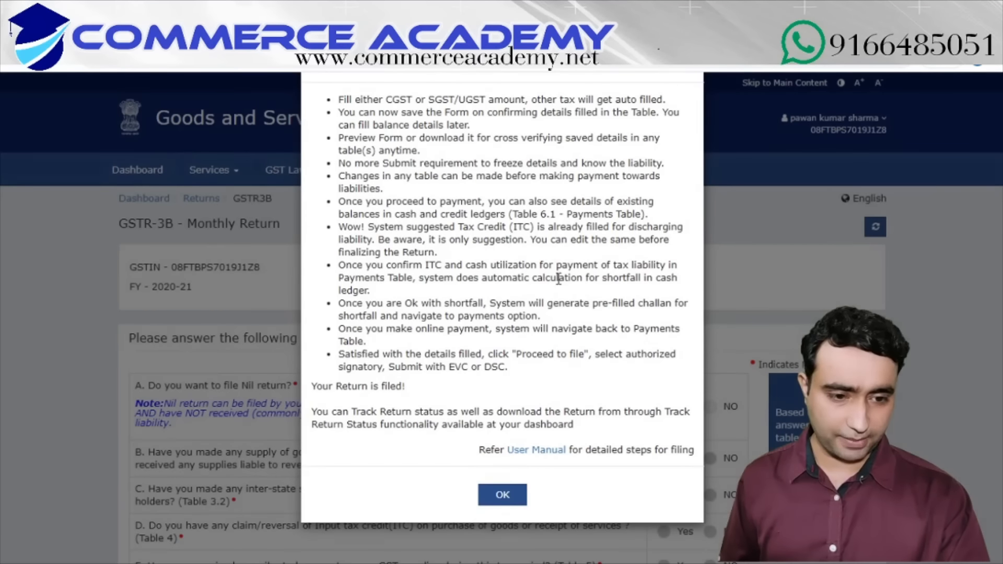
pyautogui.click(503, 496)
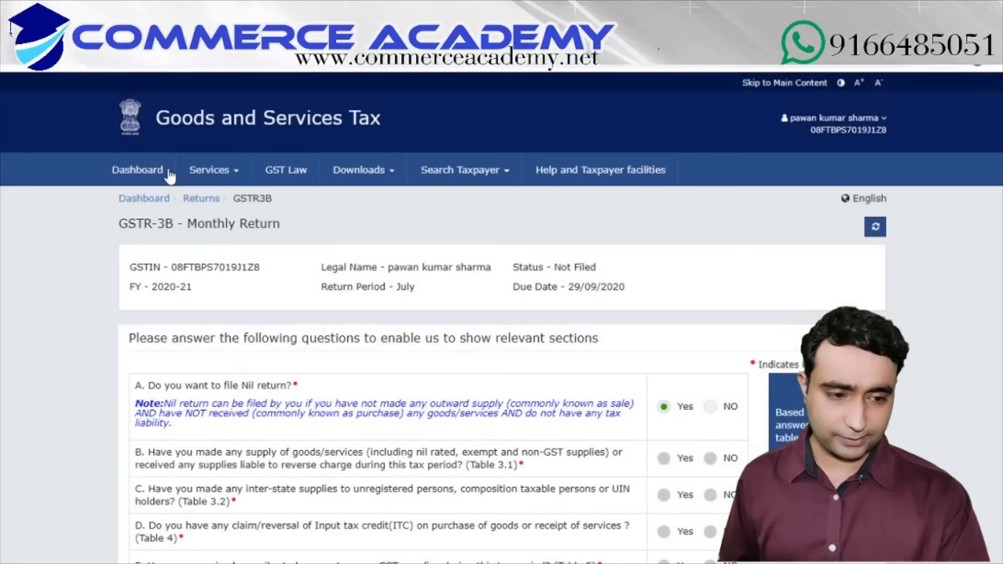
# Step: Read question A of the GSTR-3B questionnaire, which asks about filing a Nil return
pyautogui.scroll(-2, 185, 271)
pyautogui.scroll(-1, 186, 270)
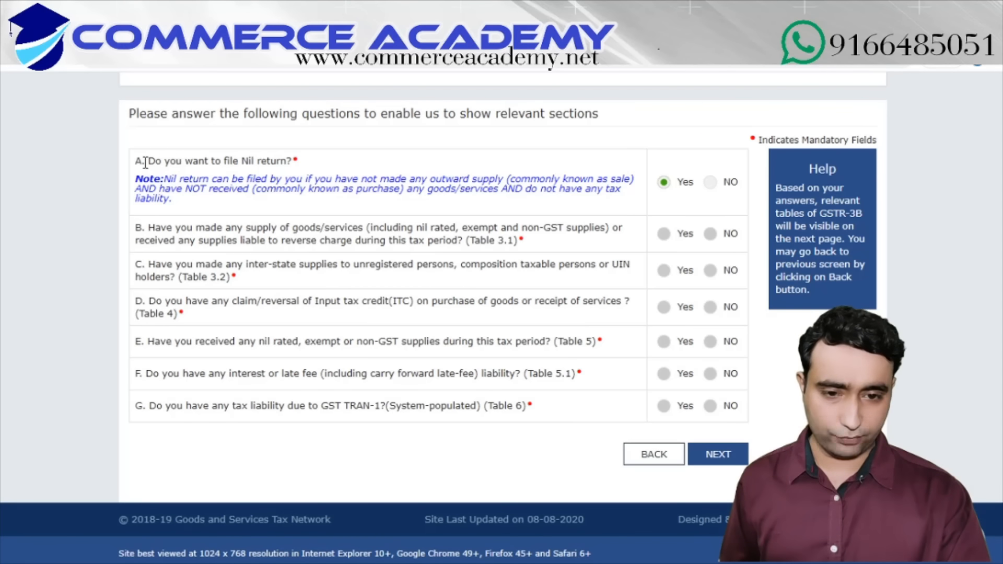
pyautogui.moveTo(145, 160); pyautogui.dragTo(311, 165)
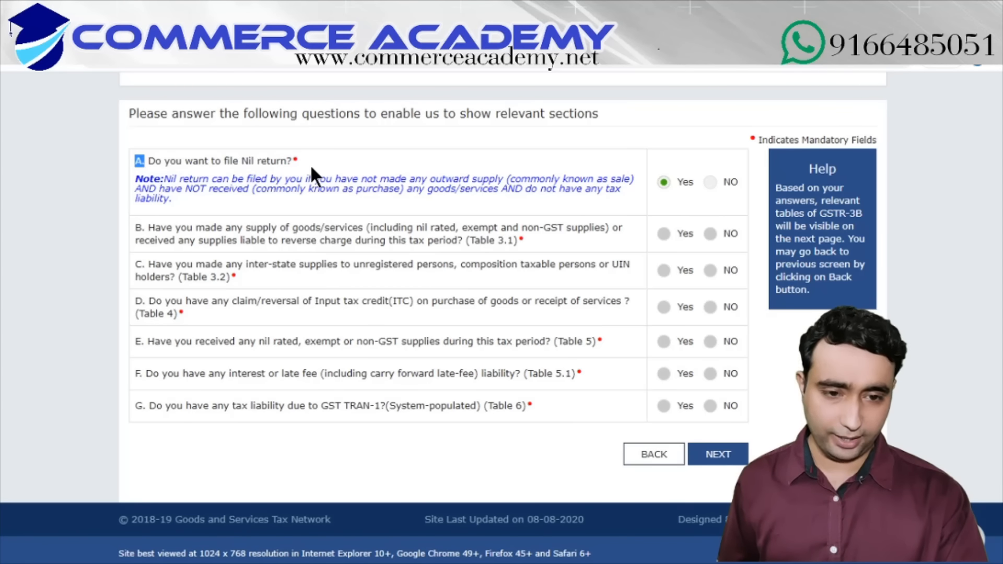
pyautogui.click(344, 158)
pyautogui.moveTo(163, 179); pyautogui.dragTo(257, 161)
pyautogui.click(323, 162)
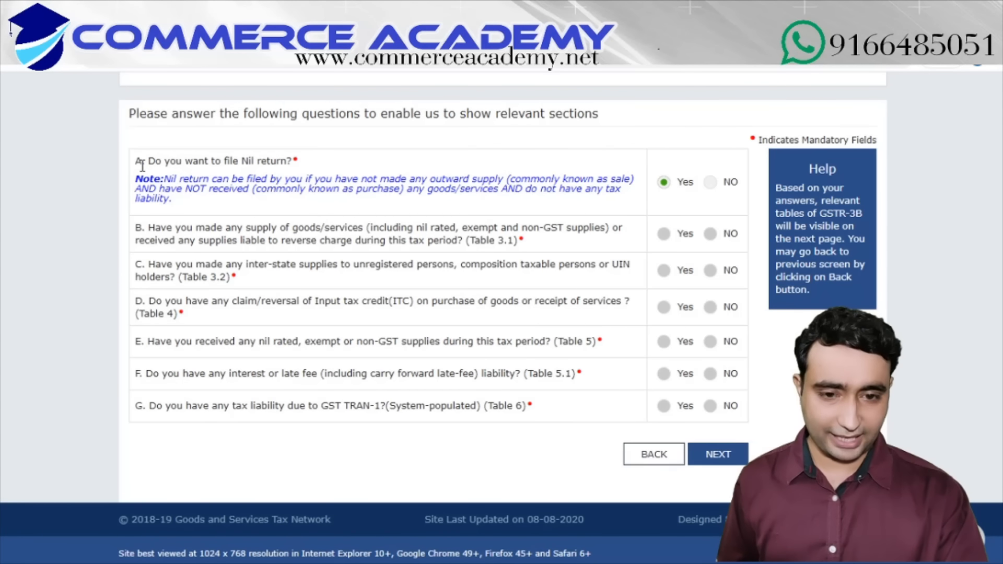
pyautogui.moveTo(145, 161); pyautogui.dragTo(289, 165)
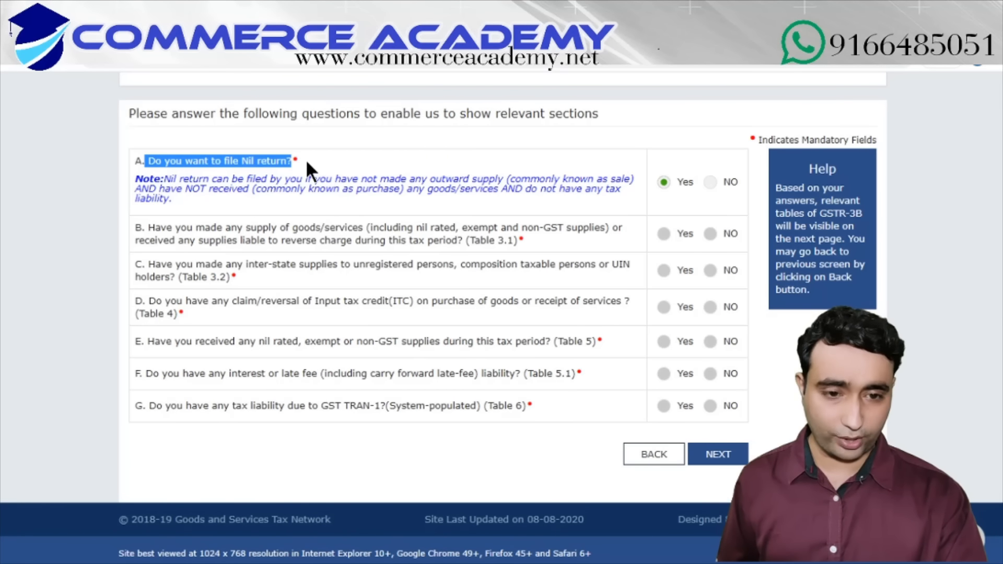
pyautogui.click(306, 162)
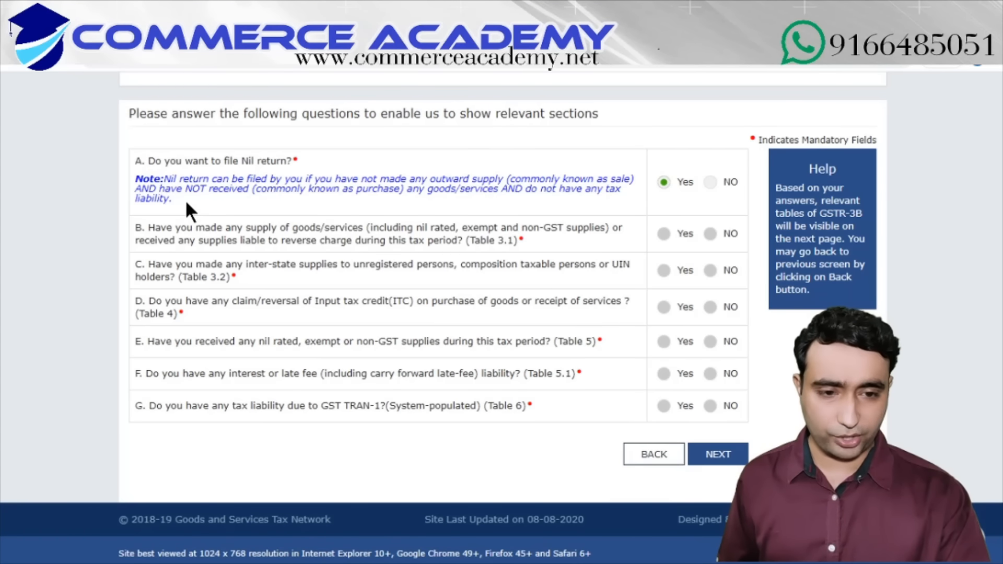
# Step: Examine the note under question A for the sale, purchase and tax liability conditions of a Nil return
pyautogui.moveTo(178, 179); pyautogui.dragTo(518, 184)
pyautogui.click(237, 215)
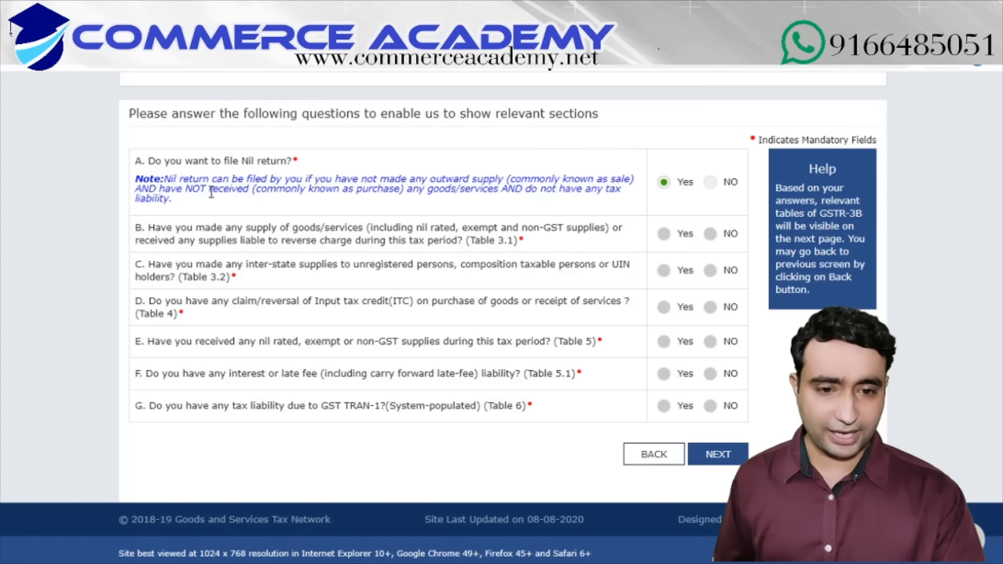
pyautogui.moveTo(219, 190); pyautogui.dragTo(445, 180)
pyautogui.click(519, 215)
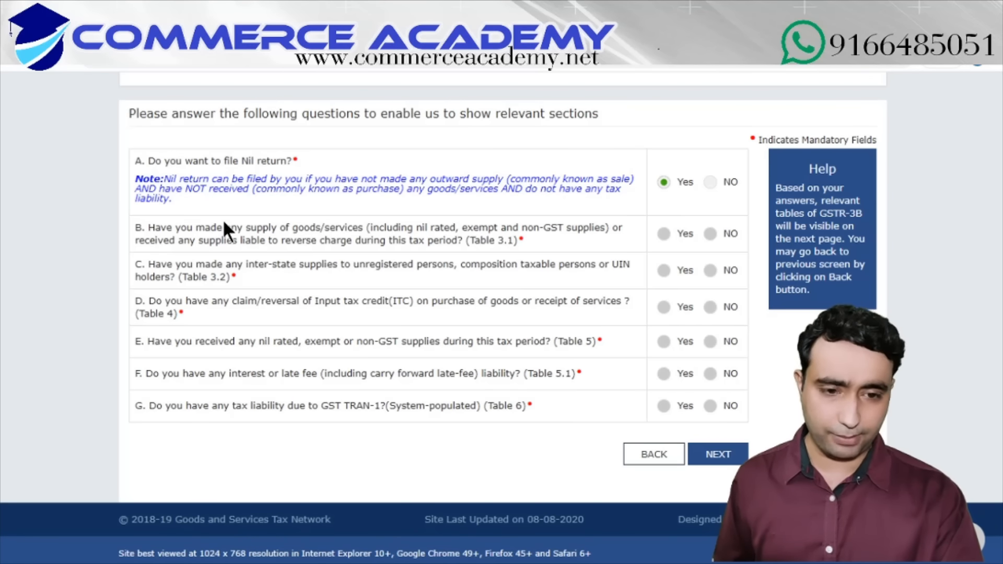
pyautogui.moveTo(244, 180); pyautogui.dragTo(426, 183)
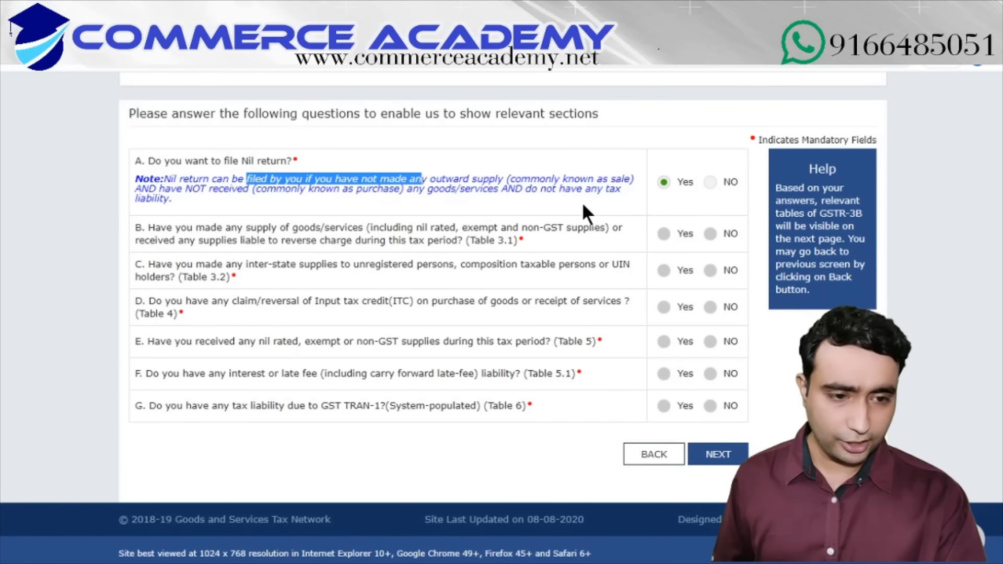
pyautogui.click(581, 198)
pyautogui.moveTo(525, 189); pyautogui.dragTo(626, 188)
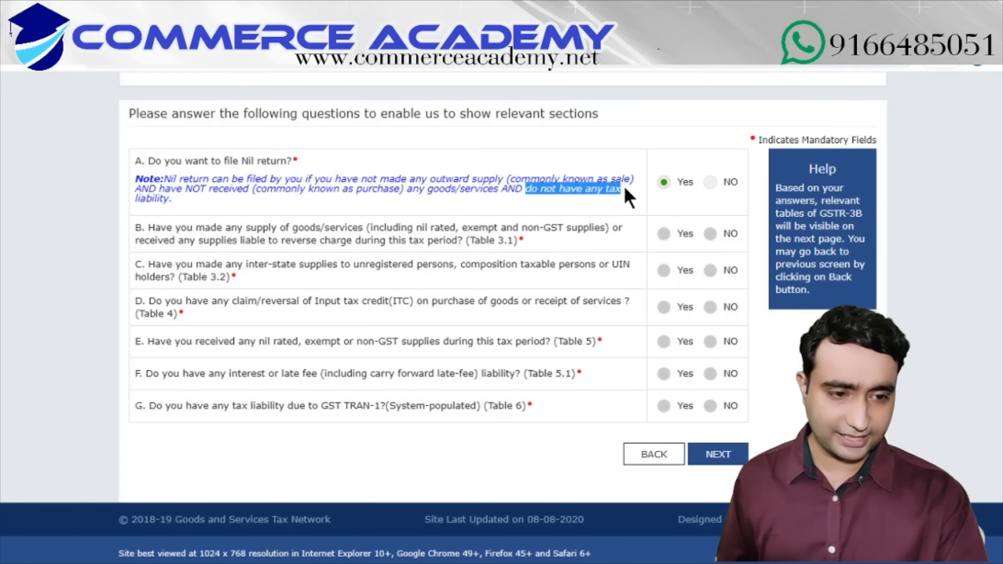
pyautogui.click(409, 204)
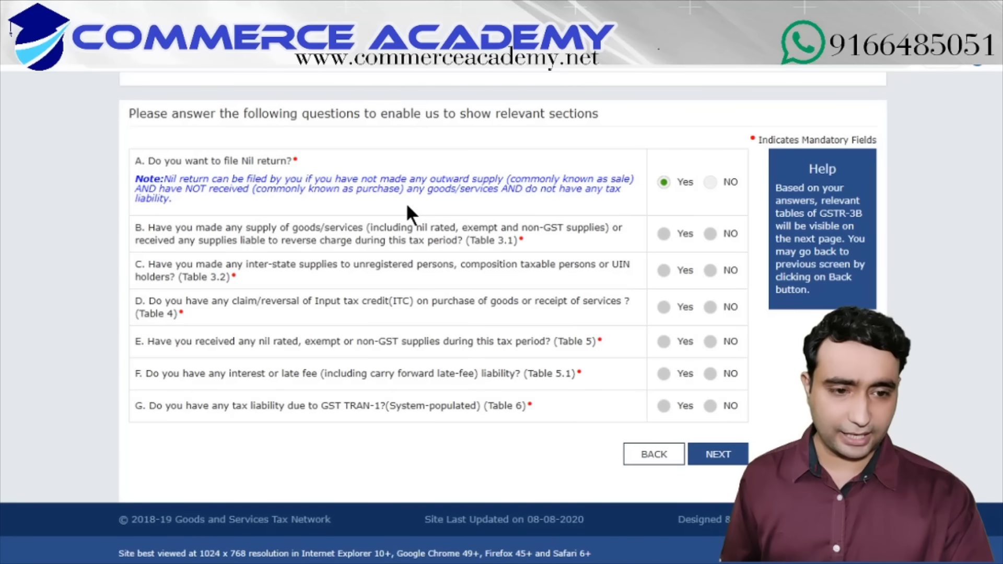
pyautogui.moveTo(135, 158); pyautogui.dragTo(190, 178)
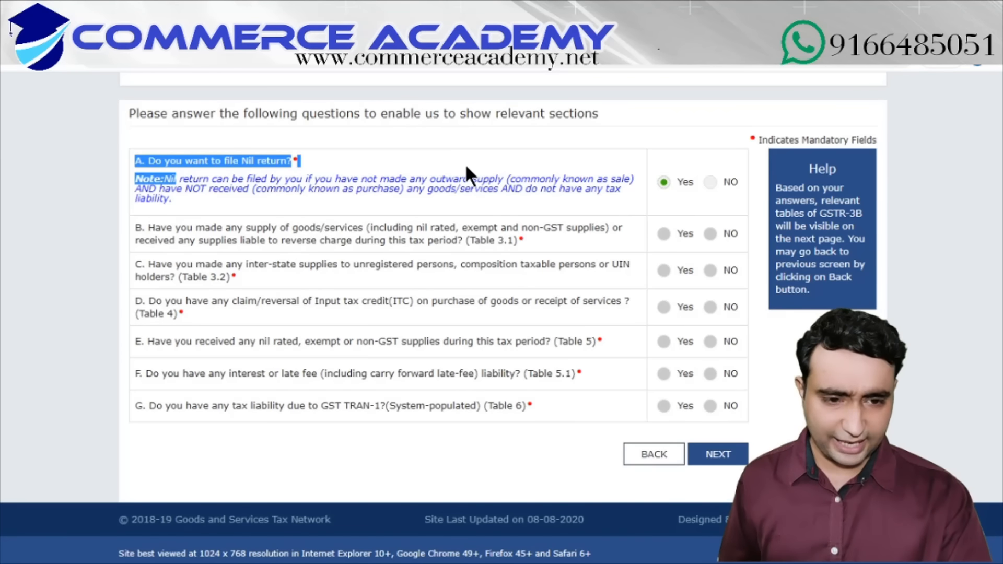
pyautogui.click(299, 202)
pyautogui.moveTo(290, 190); pyautogui.dragTo(372, 189)
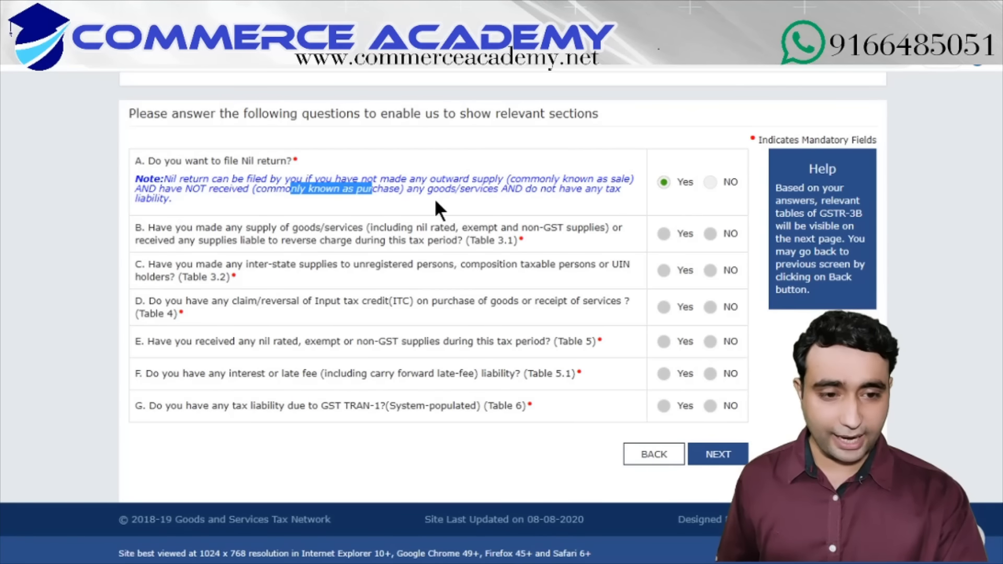
pyautogui.click(494, 202)
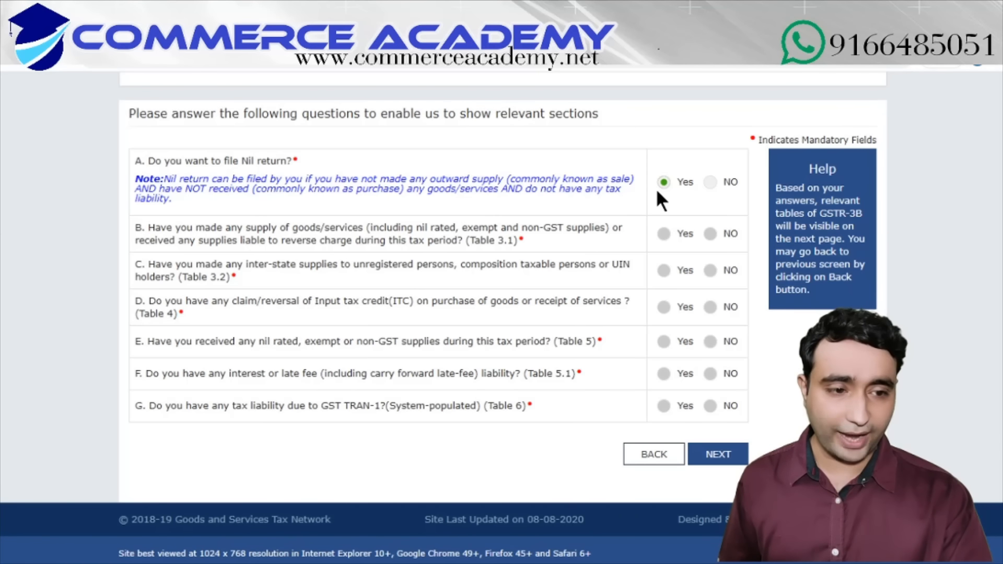
# Step: Try the NO answer to the Nil return question while rereading its note, and set it back to Yes
pyautogui.click(712, 184)
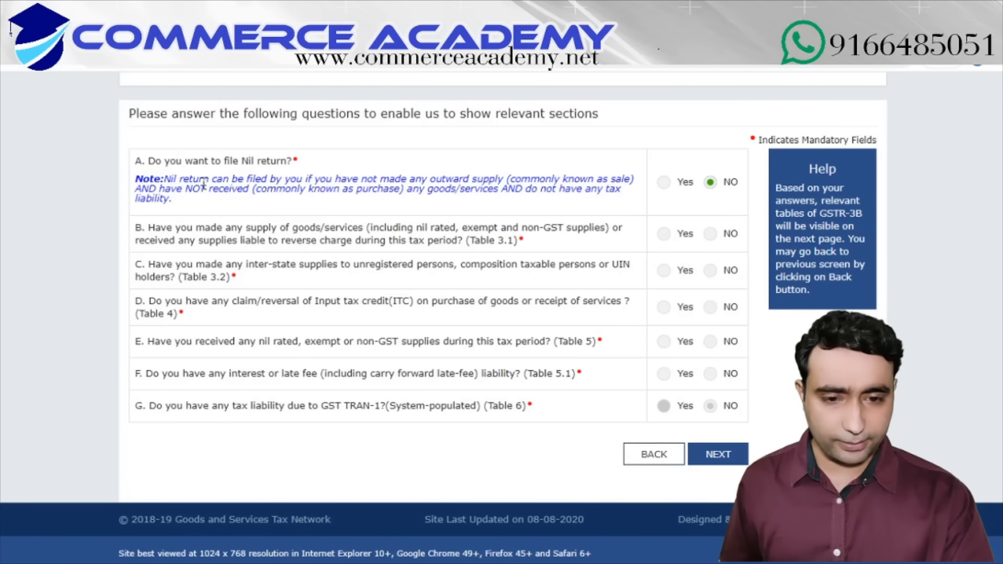
pyautogui.moveTo(184, 184); pyautogui.dragTo(449, 207)
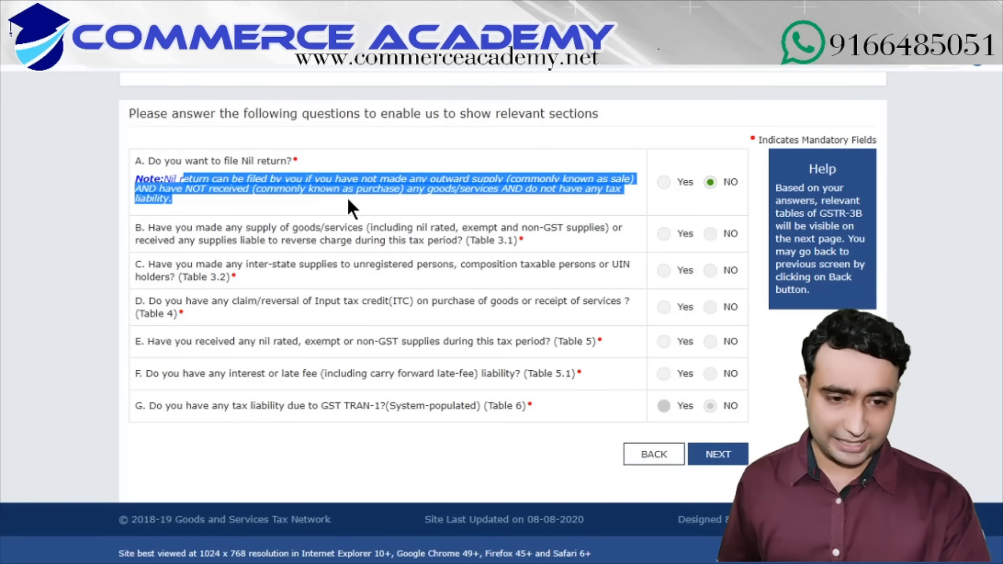
pyautogui.moveTo(179, 184); pyautogui.dragTo(339, 205)
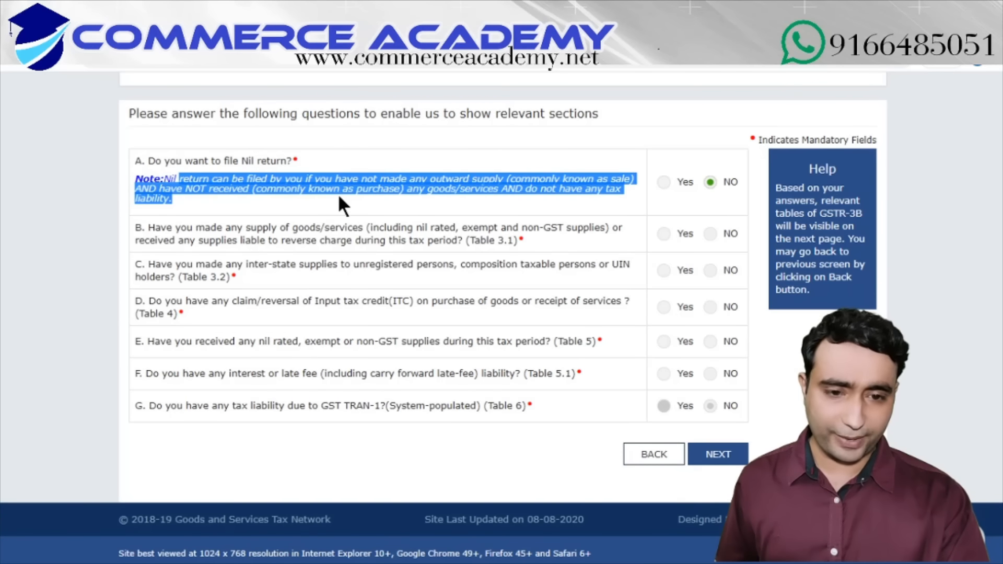
pyautogui.click(425, 203)
pyautogui.click(663, 182)
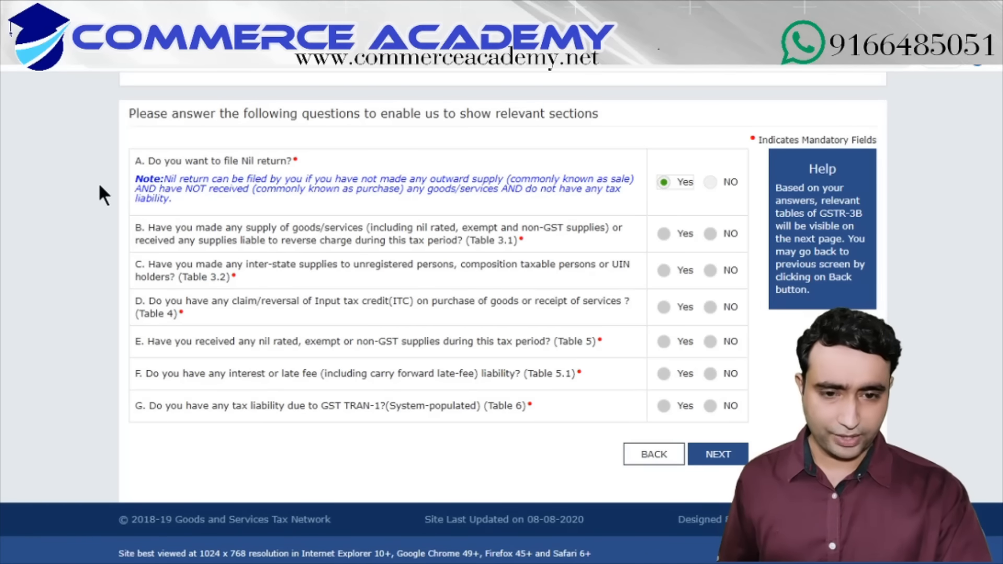
pyautogui.moveTo(149, 160); pyautogui.dragTo(135, 161)
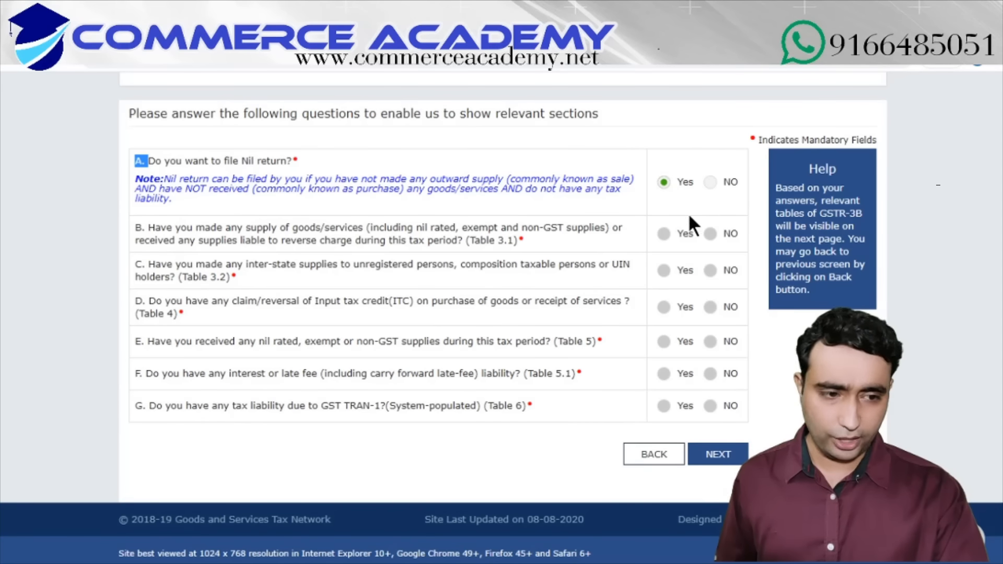
# Step: Answer NO to the Nil return question A and Yes to question B on supplies or reverse charge (Table 3.1)
pyautogui.click(711, 184)
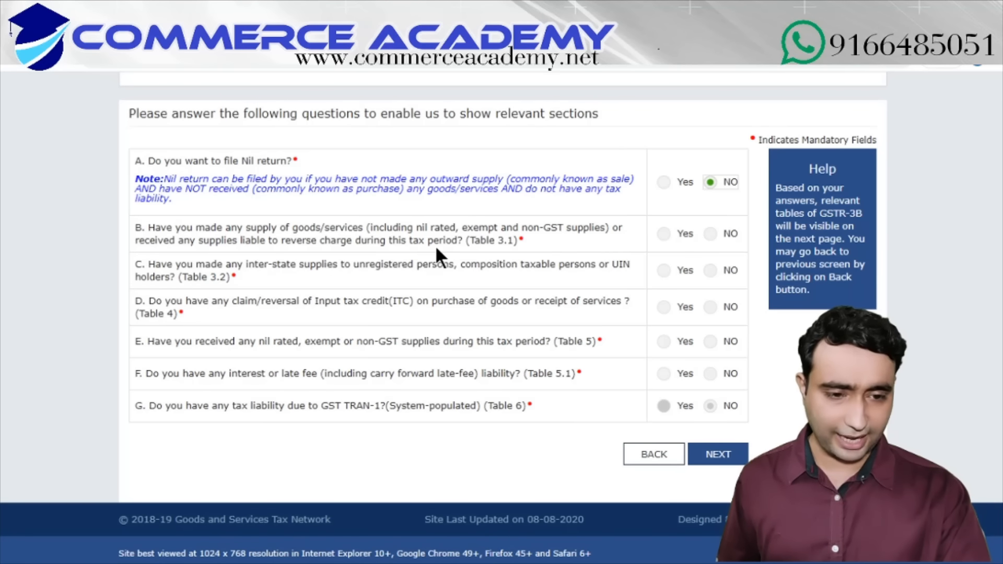
pyautogui.moveTo(146, 208); pyautogui.dragTo(309, 264)
pyautogui.click(282, 230)
pyautogui.moveTo(291, 229); pyautogui.dragTo(393, 228)
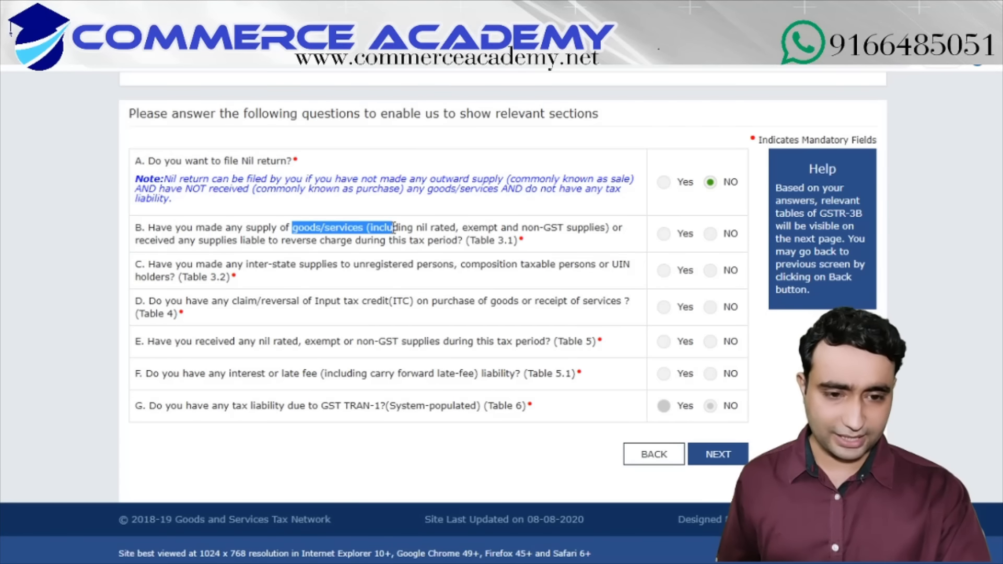
pyautogui.click(430, 227)
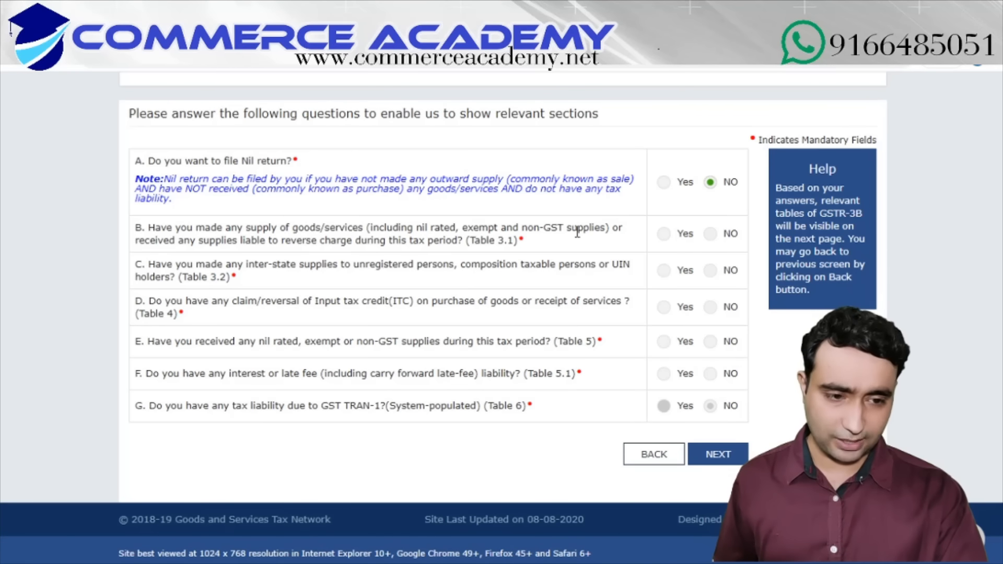
pyautogui.moveTo(155, 241); pyautogui.dragTo(347, 241)
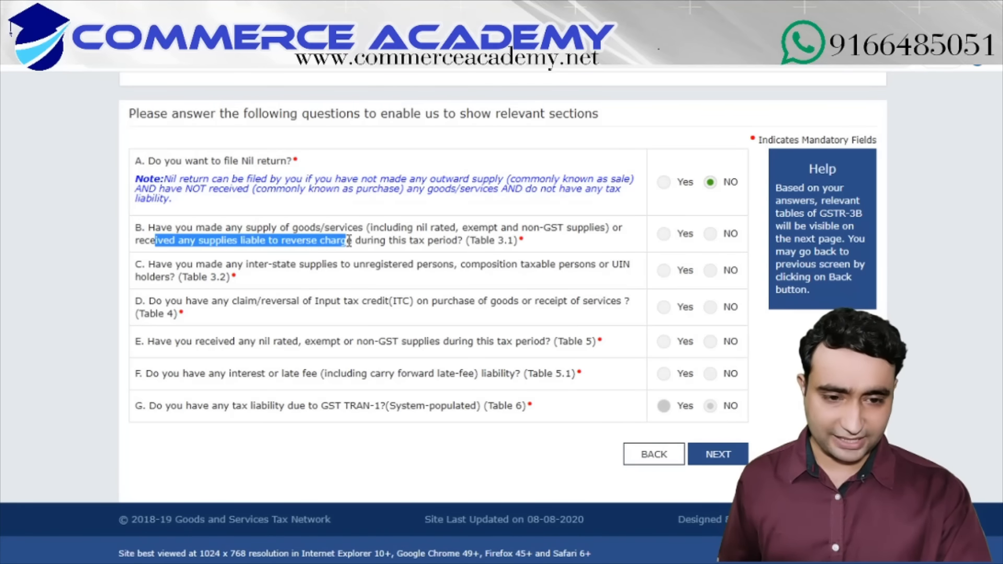
pyautogui.click(443, 245)
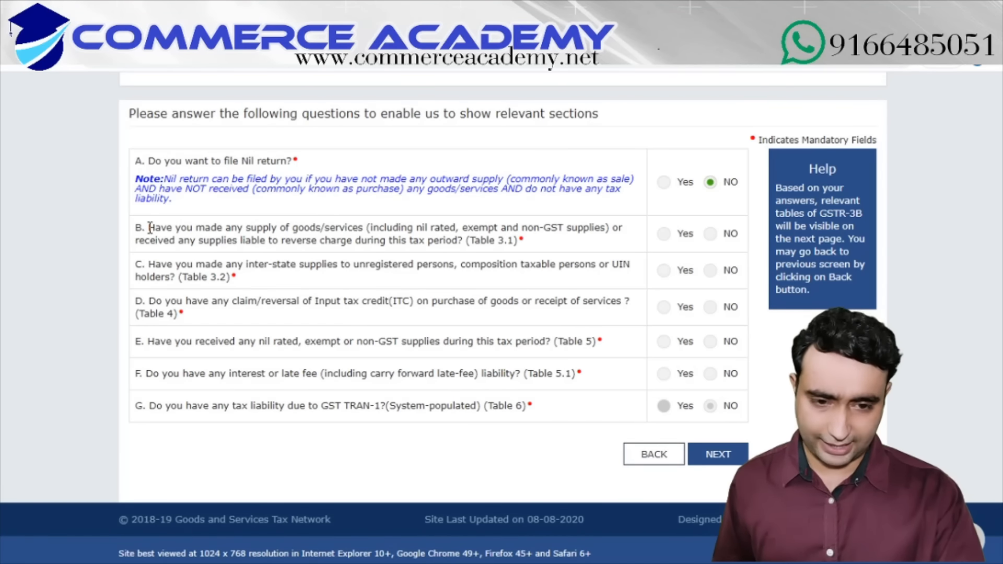
pyautogui.moveTo(149, 227); pyautogui.dragTo(542, 244)
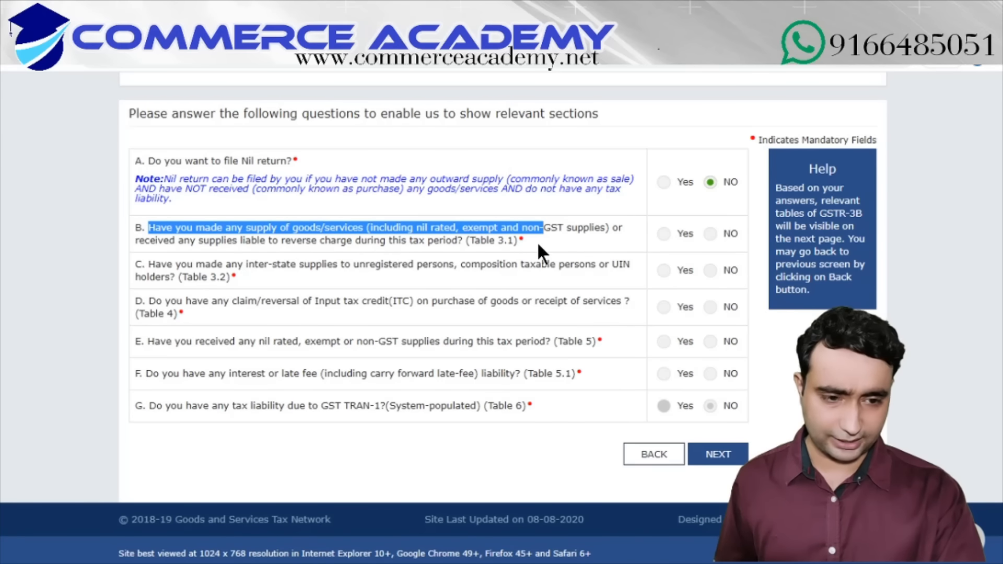
pyautogui.click(538, 242)
pyautogui.click(671, 246)
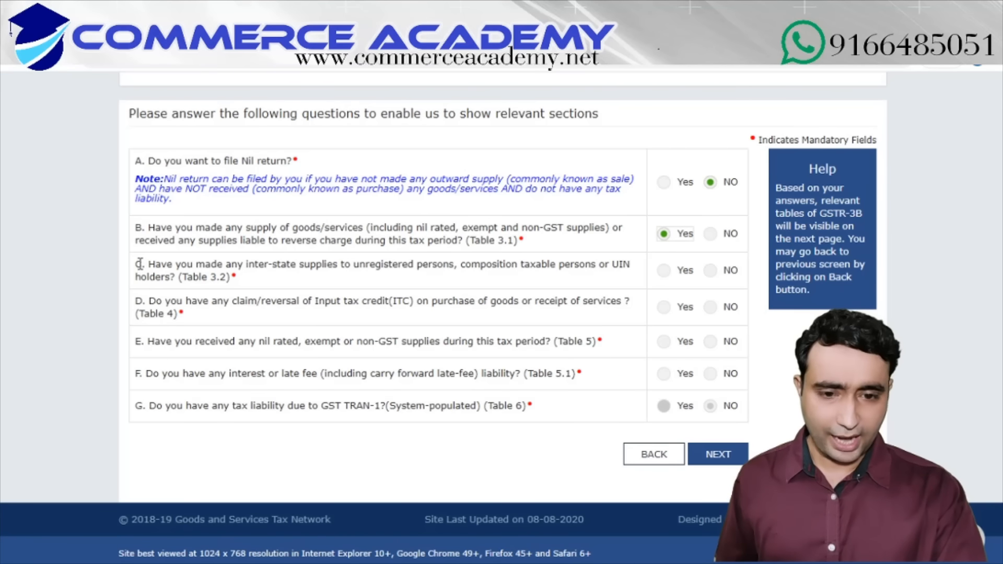
# Step: Answer NO to question C on inter-state supplies (Table 3.2) and Yes to question D on input tax credit (Table 4)
pyautogui.moveTo(233, 278); pyautogui.dragTo(195, 280)
pyautogui.click(301, 272)
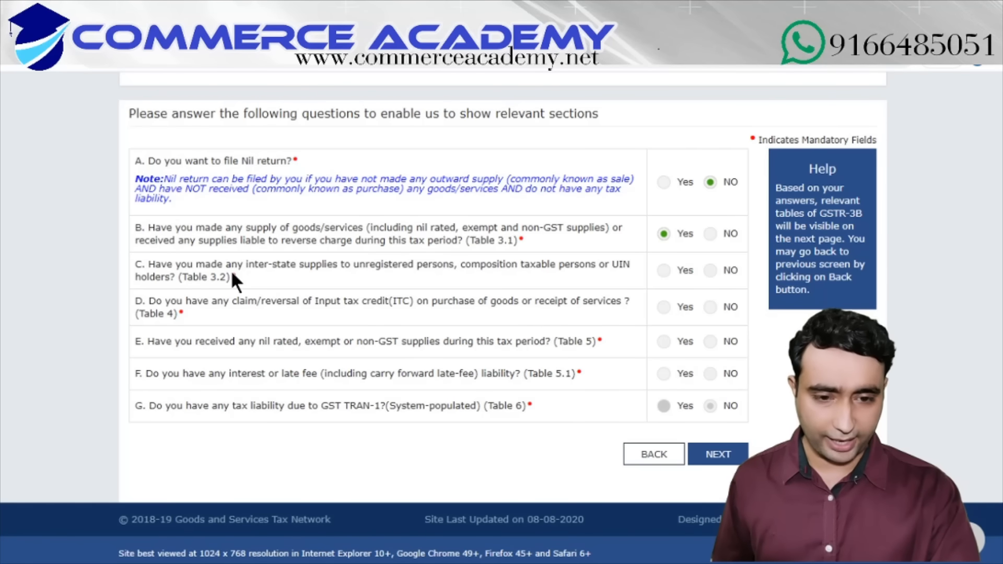
pyautogui.moveTo(247, 264); pyautogui.dragTo(270, 264)
pyautogui.moveTo(358, 264); pyautogui.dragTo(405, 265)
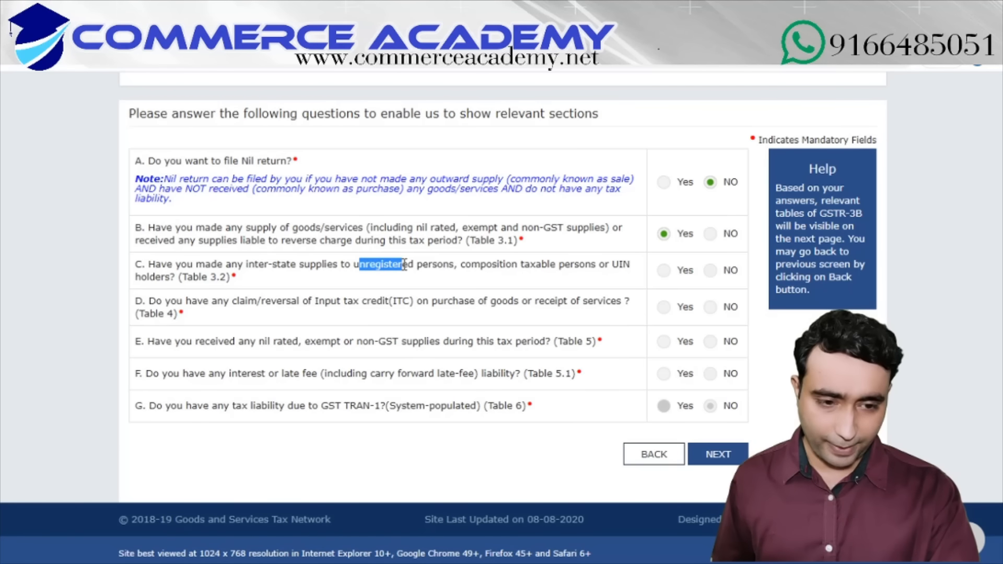
pyautogui.moveTo(480, 264); pyautogui.dragTo(543, 271)
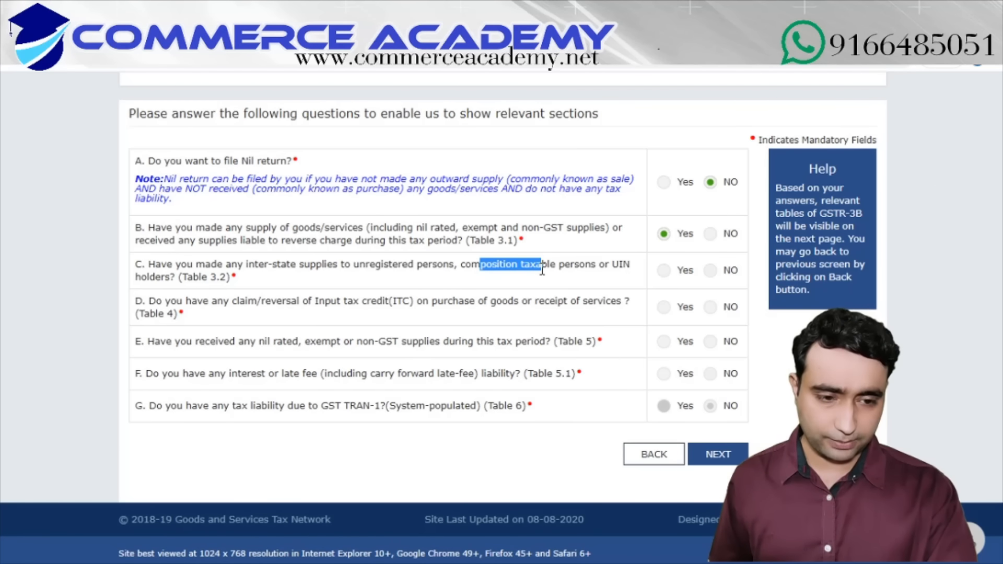
pyautogui.click(262, 273)
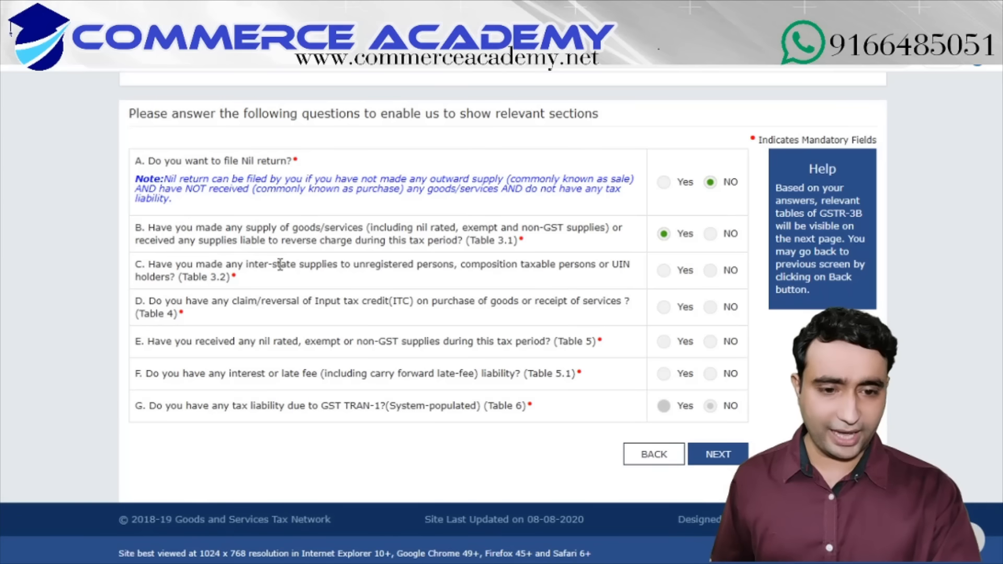
pyautogui.moveTo(359, 265); pyautogui.dragTo(488, 266)
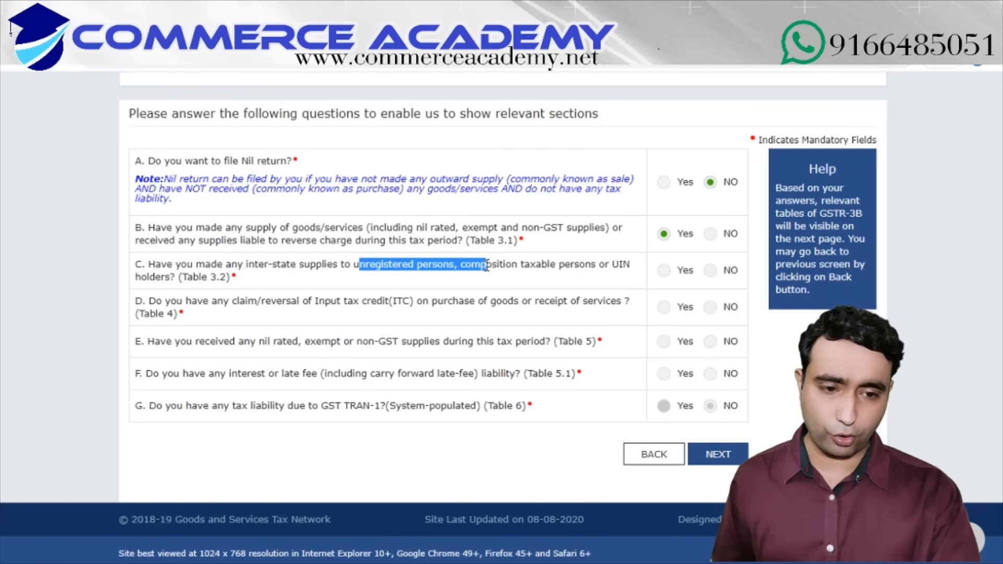
pyautogui.click(355, 274)
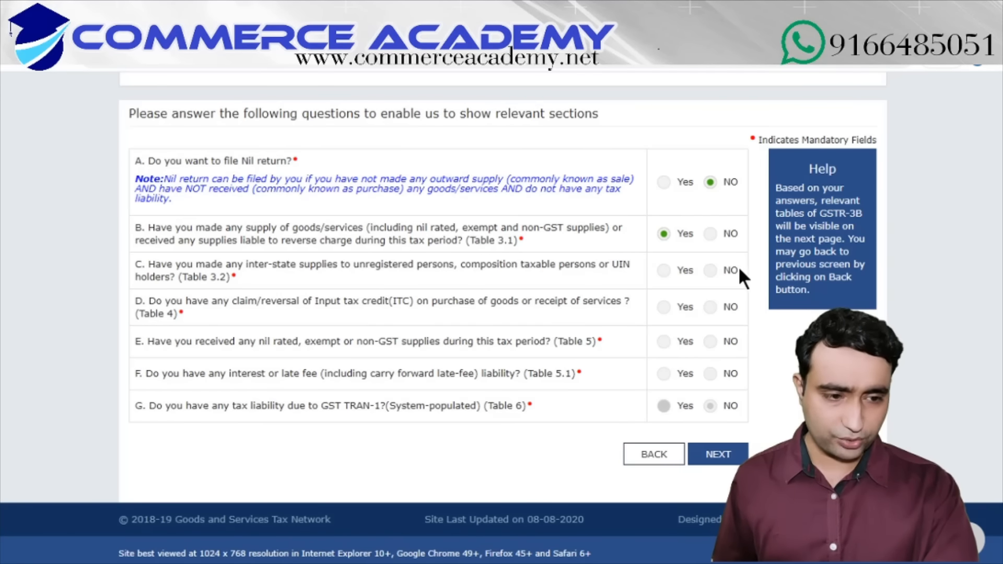
pyautogui.click(711, 270)
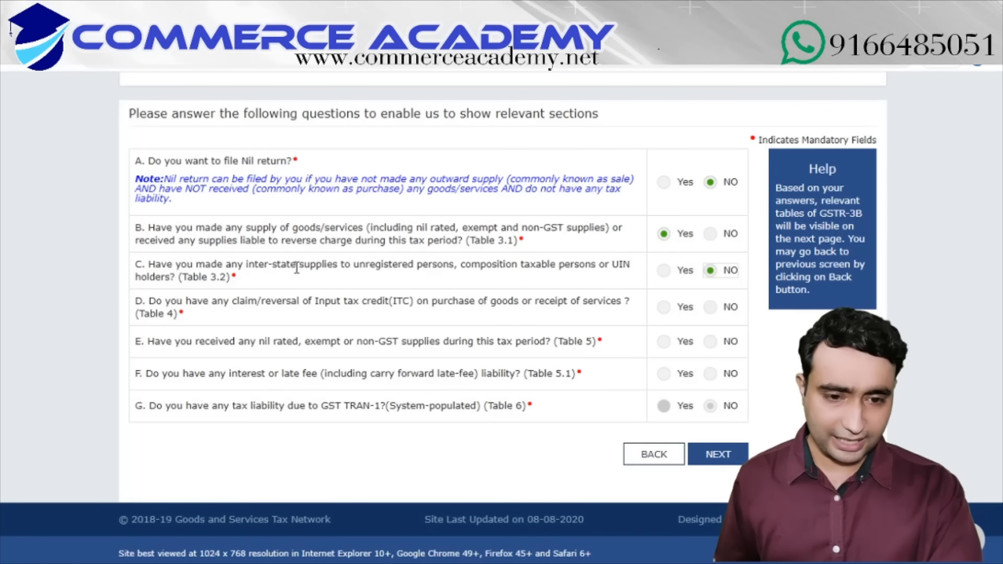
pyautogui.moveTo(255, 263); pyautogui.dragTo(305, 268)
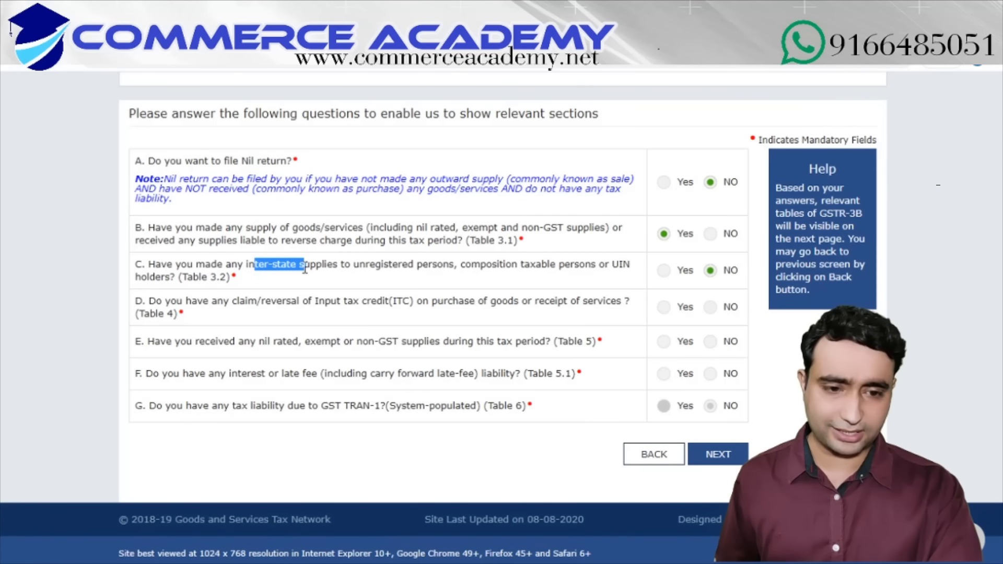
pyautogui.click(385, 267)
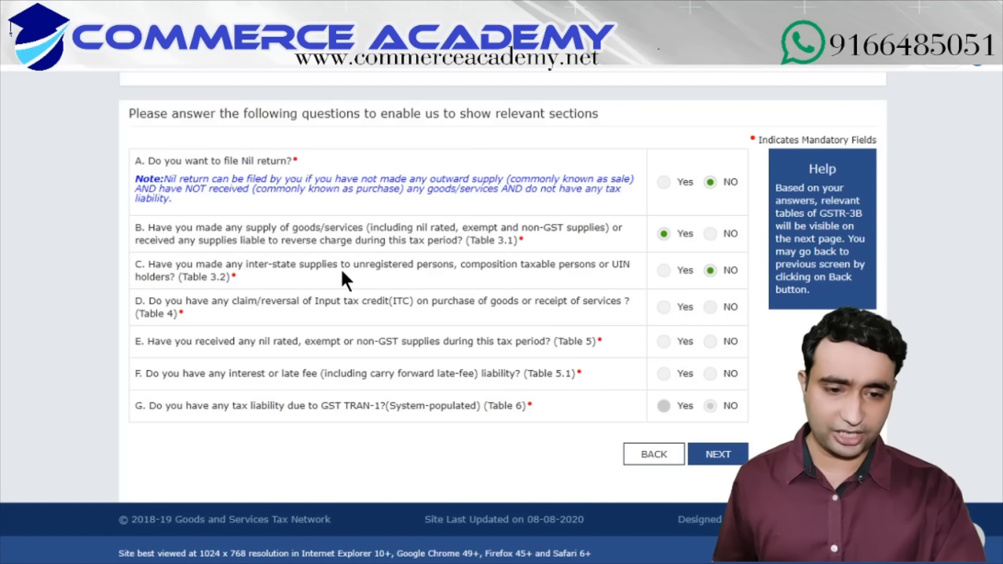
pyautogui.moveTo(385, 270); pyautogui.dragTo(416, 267)
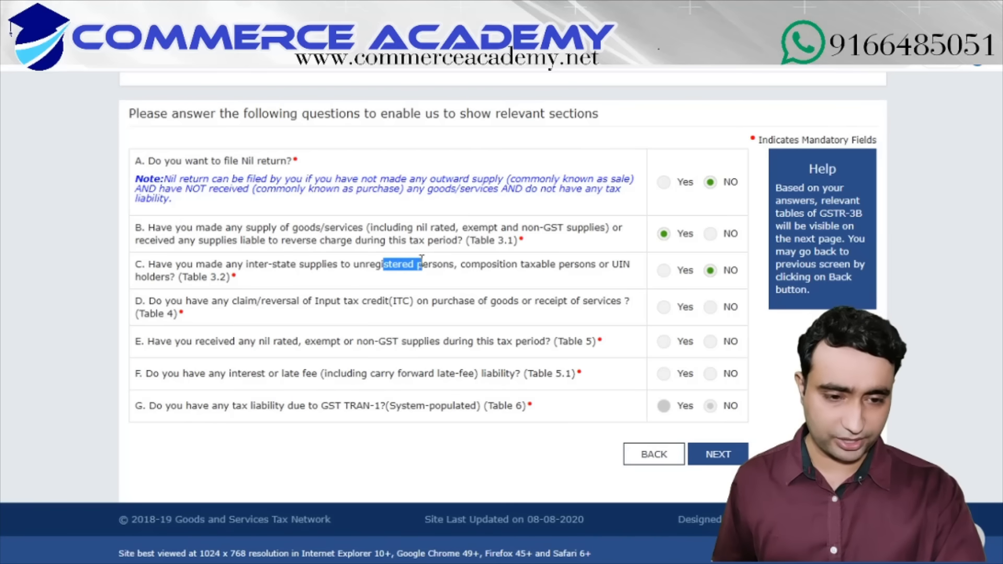
pyautogui.click(262, 281)
pyautogui.moveTo(249, 269); pyautogui.dragTo(316, 268)
pyautogui.click(343, 280)
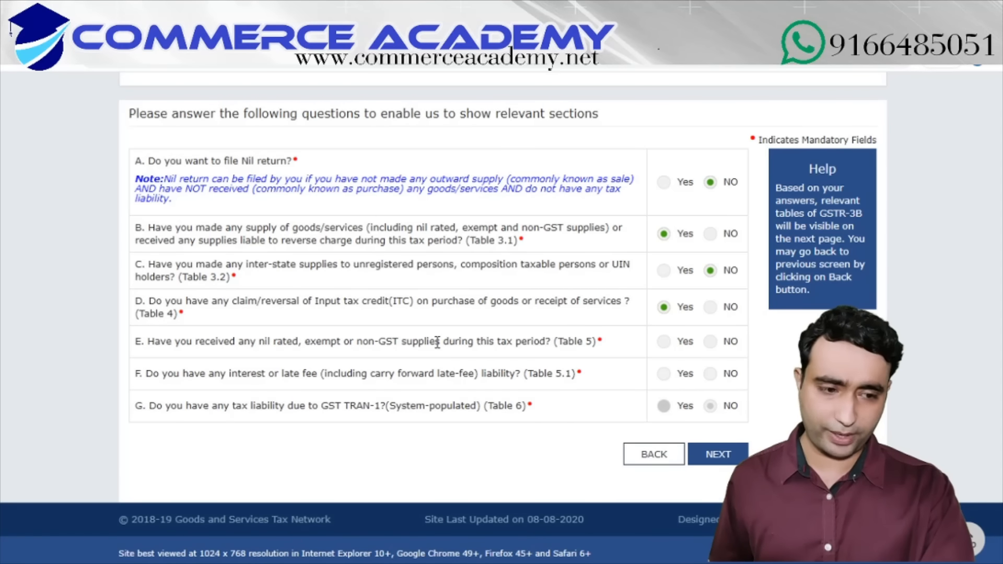
# Step: Answer NO to question E on nil rated, exempt or non-GST supplies and NO to question F on interest or late fee
pyautogui.click(713, 347)
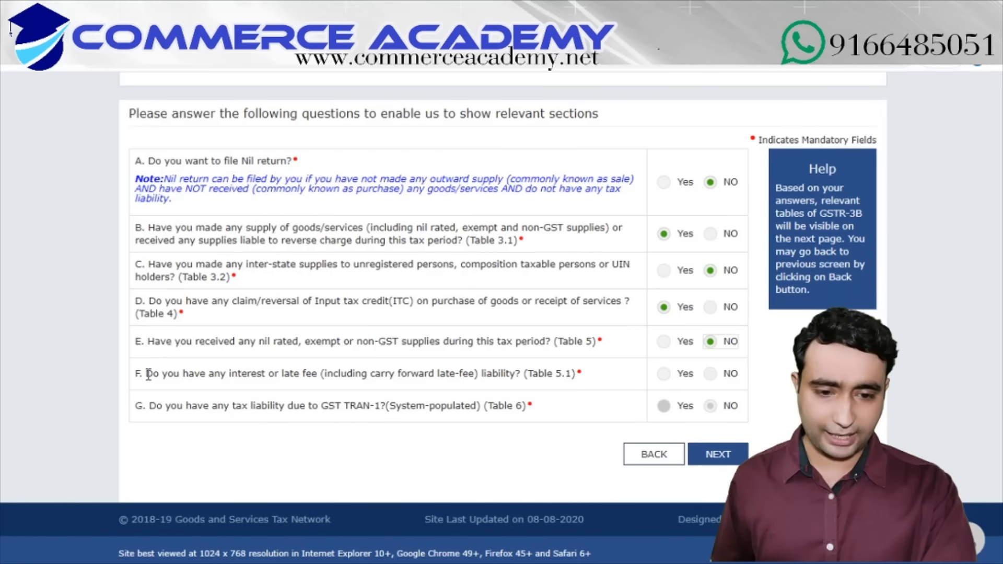
pyautogui.moveTo(147, 374); pyautogui.dragTo(312, 406)
pyautogui.click(331, 371)
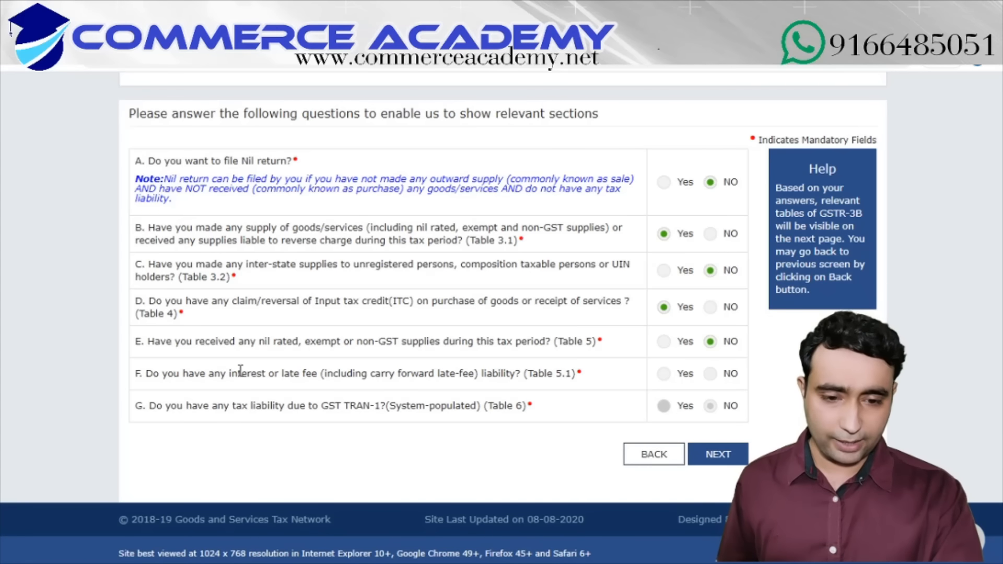
pyautogui.moveTo(231, 374); pyautogui.dragTo(266, 374)
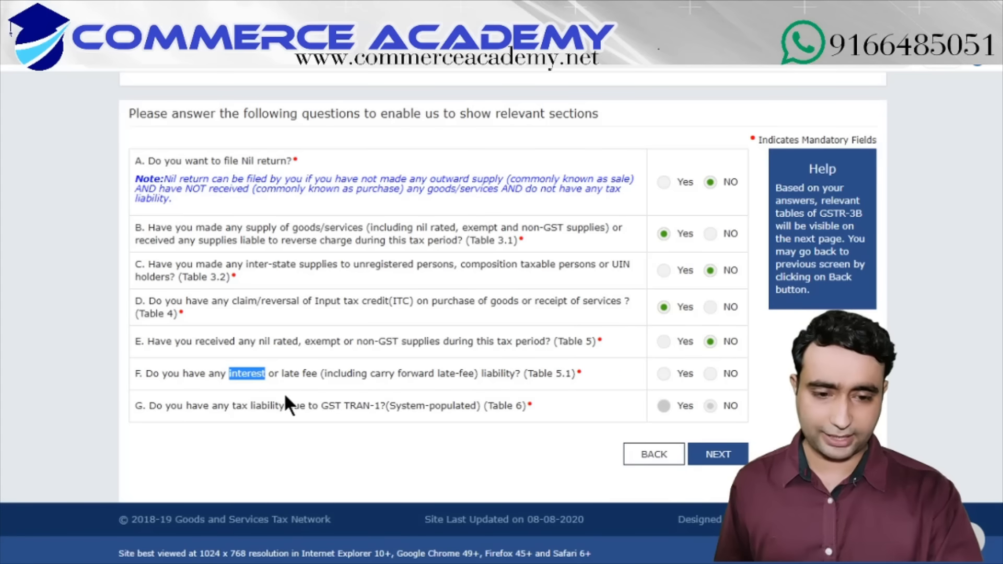
pyautogui.click(314, 388)
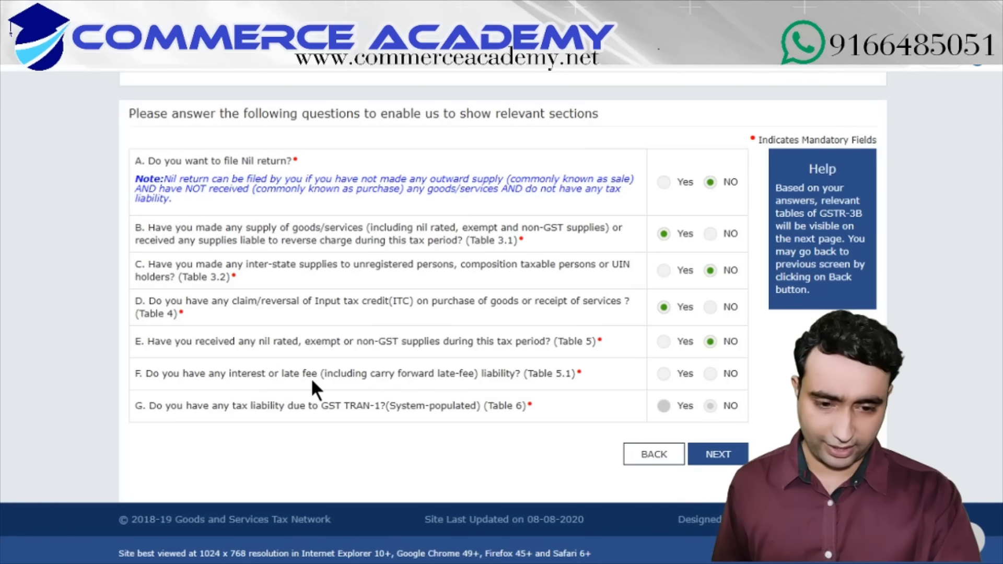
pyautogui.doubleClick(231, 374)
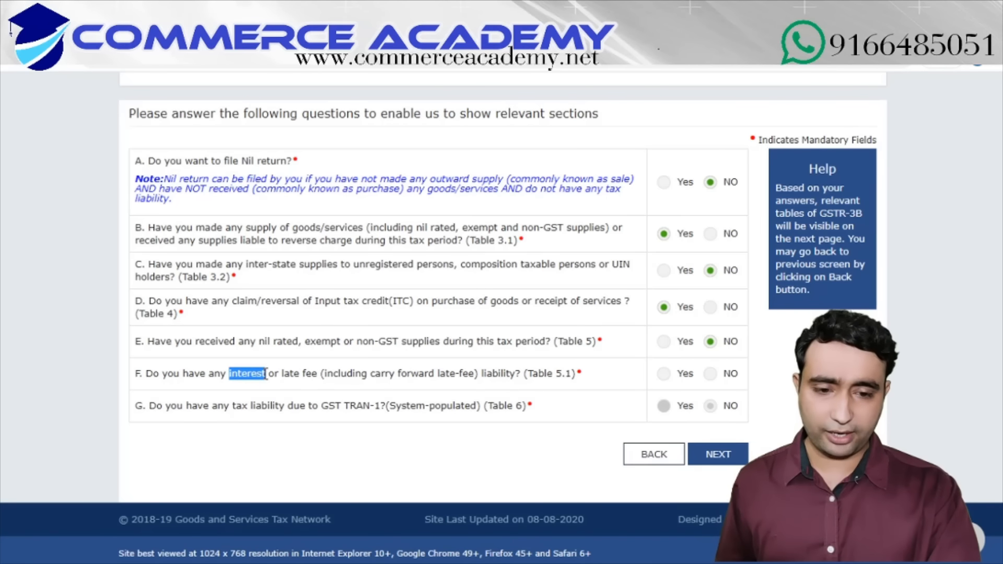
pyautogui.click(233, 374)
pyautogui.click(707, 374)
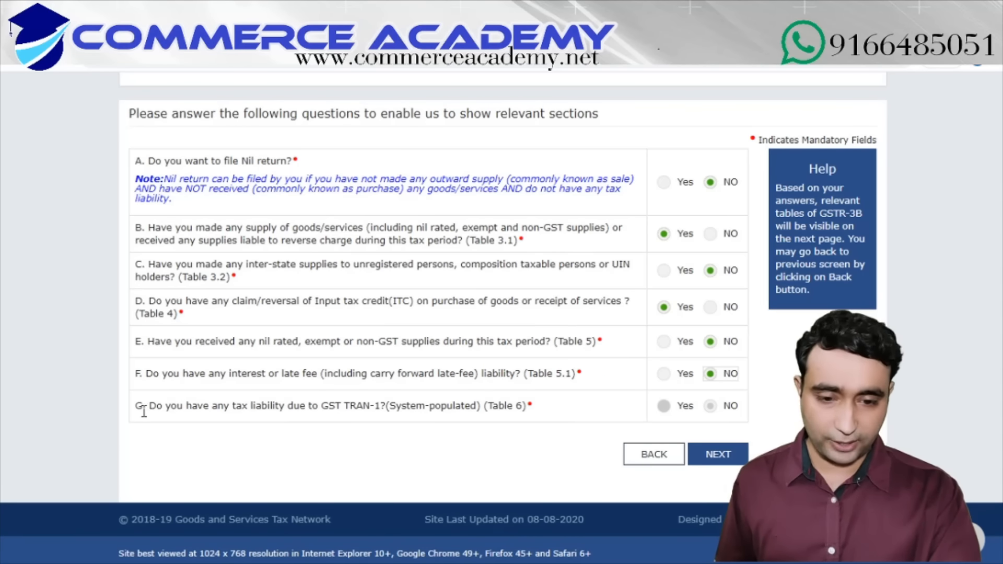
# Step: Read question G on TRAN-1 tax liability and review questions B and D on supplies and input tax credit
pyautogui.moveTo(143, 409); pyautogui.dragTo(570, 426)
pyautogui.click(749, 407)
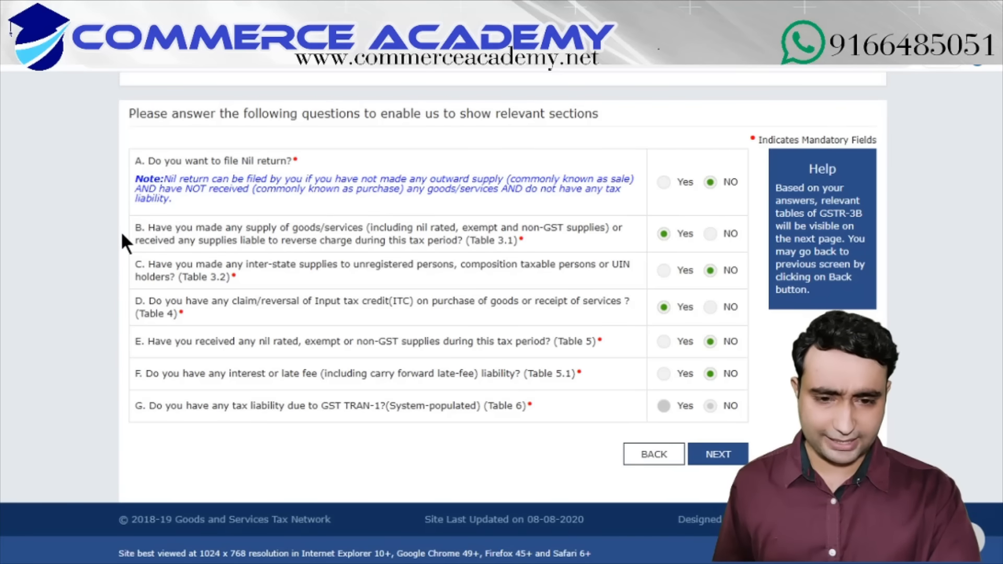
pyautogui.moveTo(145, 228); pyautogui.dragTo(652, 261)
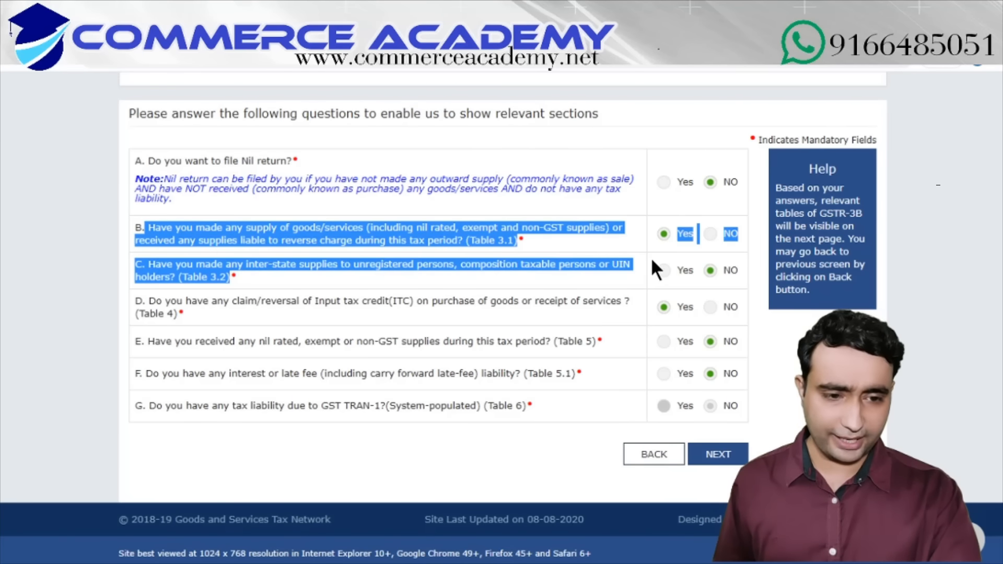
pyautogui.click(556, 243)
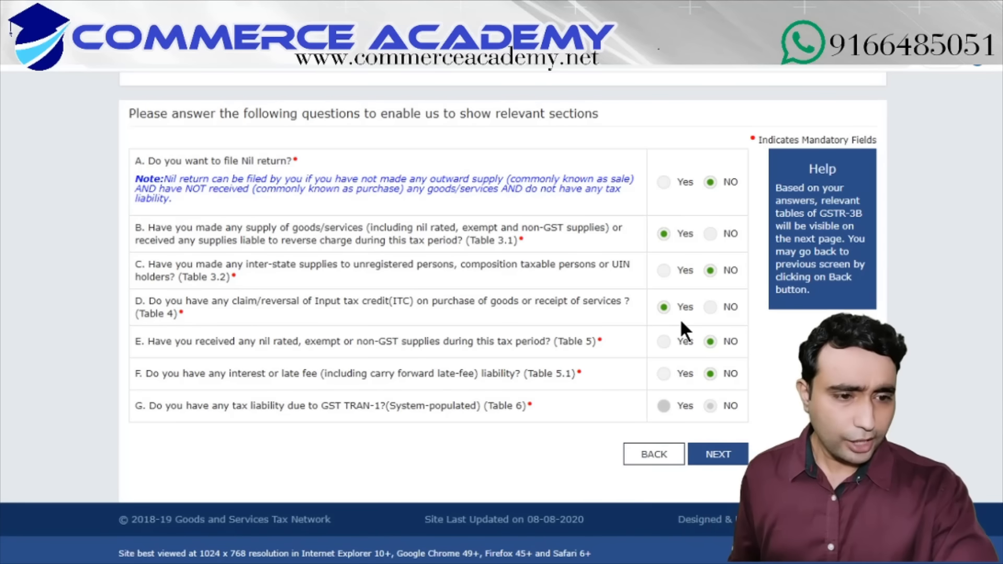
pyautogui.moveTo(158, 228); pyautogui.dragTo(546, 238)
pyautogui.click(546, 238)
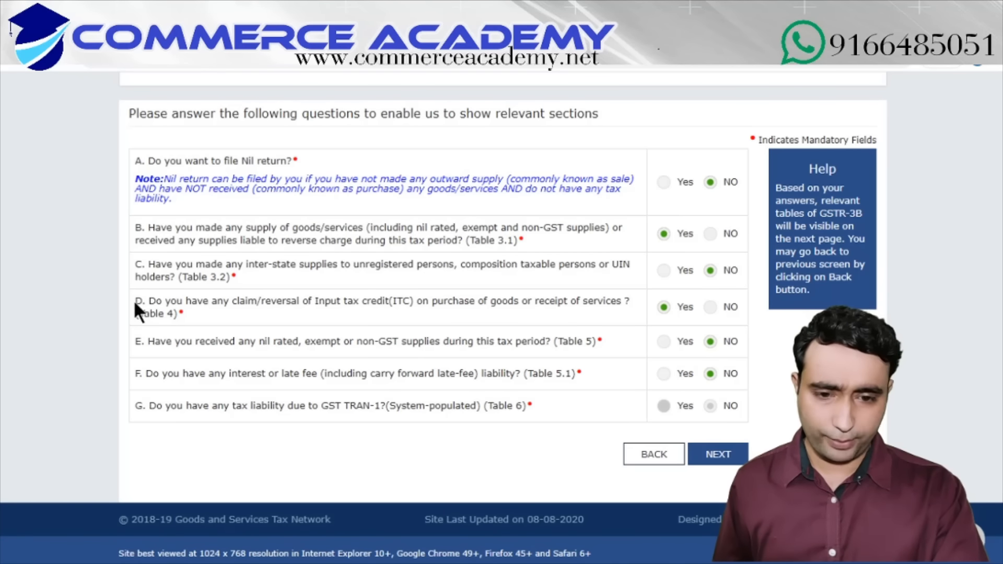
pyautogui.moveTo(169, 302); pyautogui.dragTo(416, 333)
pyautogui.click(223, 335)
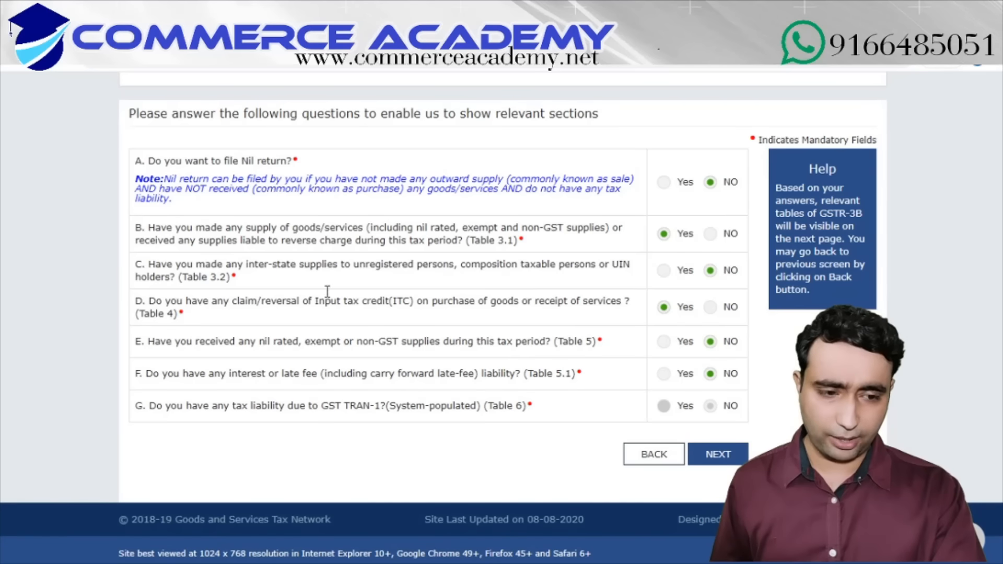
# Step: Submit the questionnaire and open table 3.1 Tax on outward and reverse charge inward supplies, acknowledging the IGST refund guidelines
pyautogui.click(736, 464)
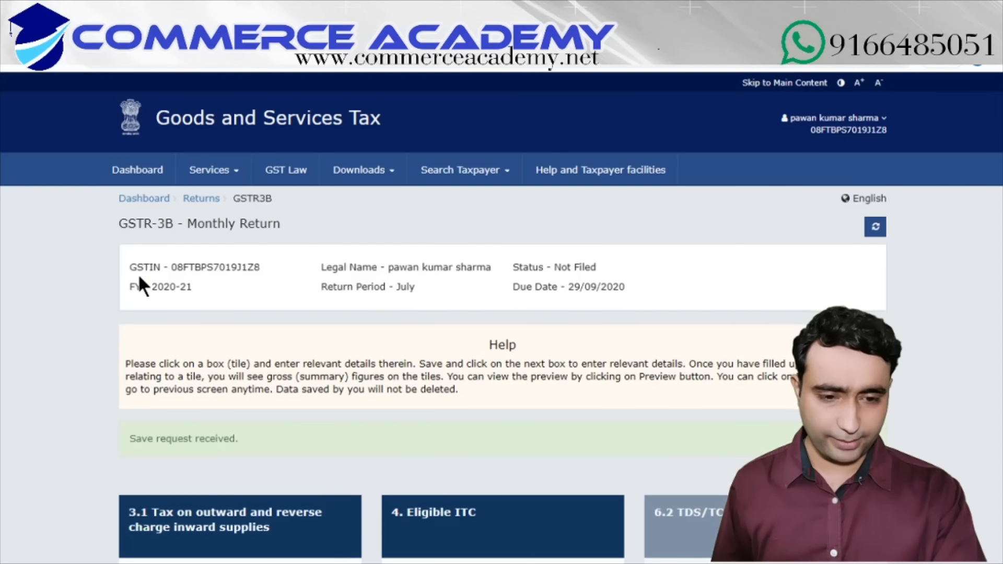
pyautogui.scroll(-8, 139, 280)
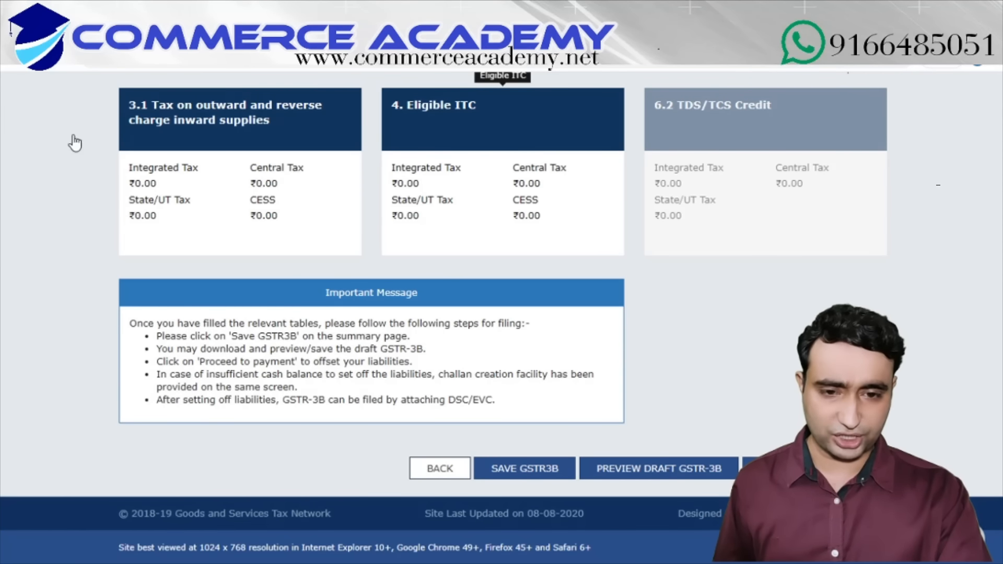
pyautogui.click(165, 152)
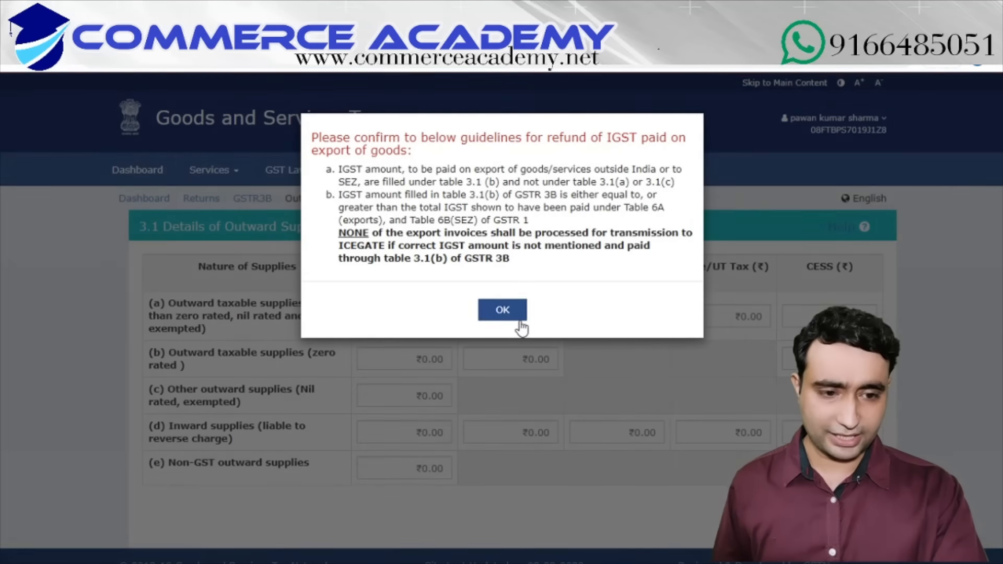
pyautogui.click(514, 315)
# Step: Examine row (a) of table 3.1, covering outward taxable supplies other than zero rated, nil rated and exempted
pyautogui.scroll(-1, 47, 188)
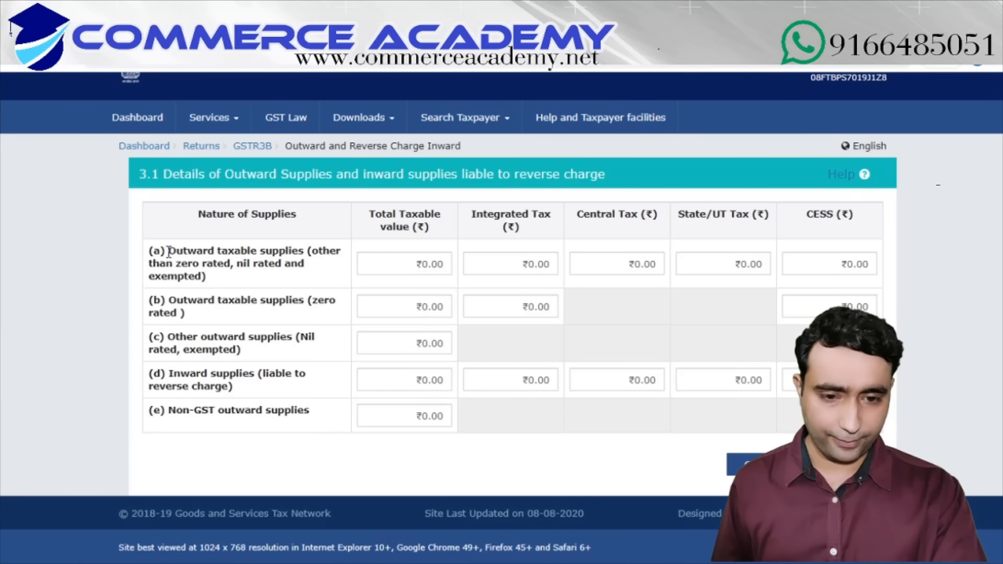
pyautogui.moveTo(168, 251); pyautogui.dragTo(307, 252)
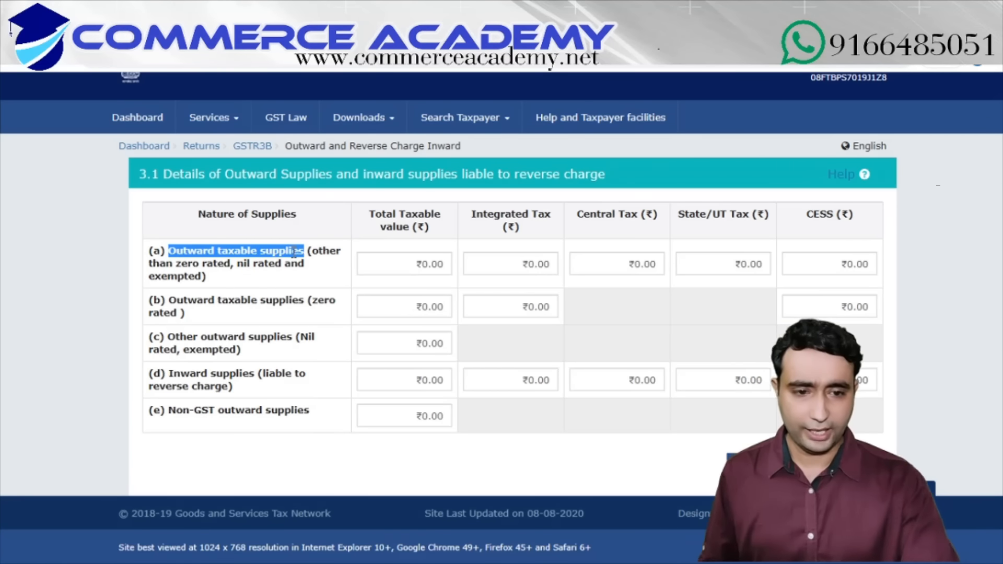
pyautogui.moveTo(166, 252); pyautogui.dragTo(331, 279)
pyautogui.click(198, 305)
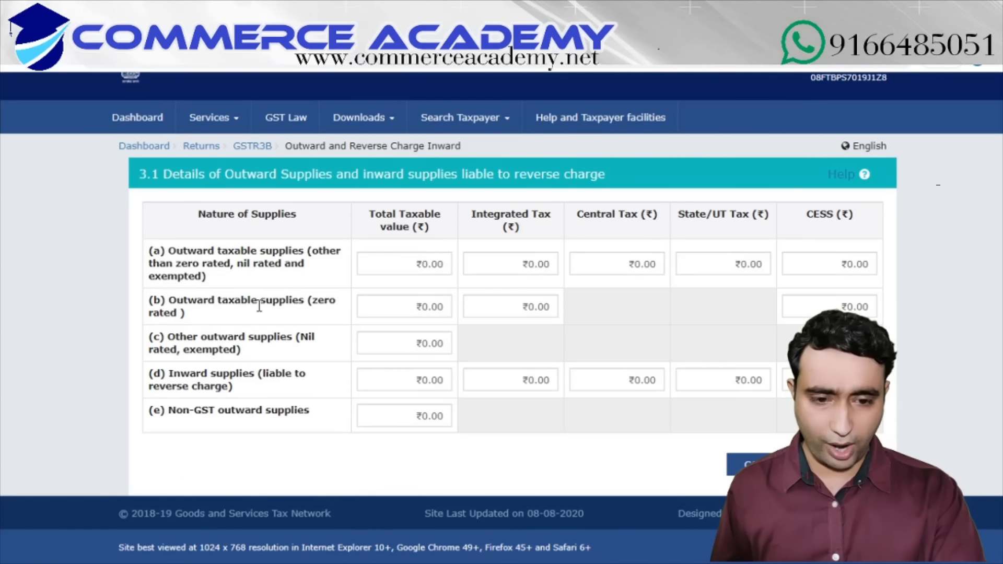
# Step: Examine rows (a) to (e) of table 3.1, including row (a)'s taxable value, central tax and state tax fields
pyautogui.moveTo(273, 301); pyautogui.dragTo(306, 301)
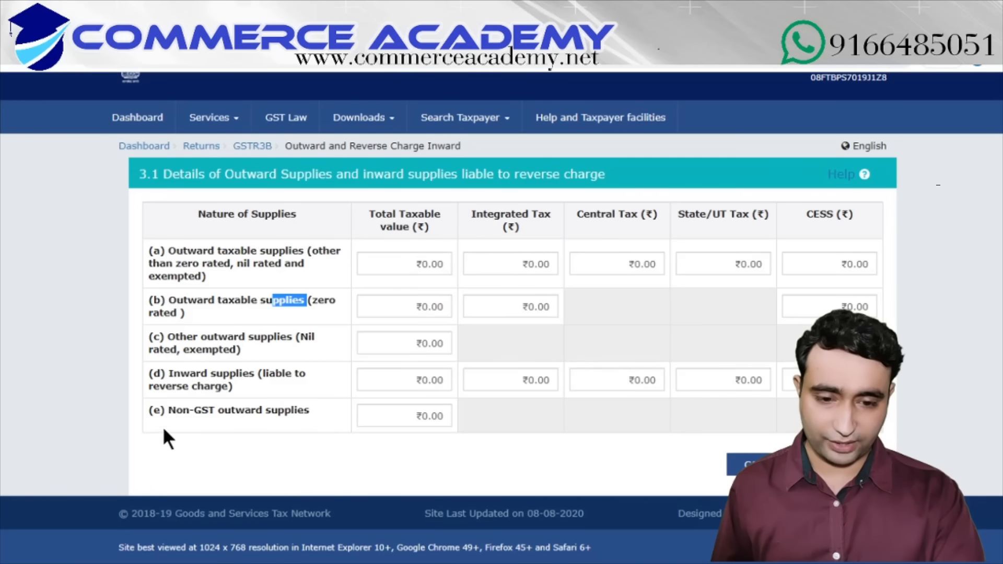
pyautogui.moveTo(316, 427); pyautogui.dragTo(192, 314)
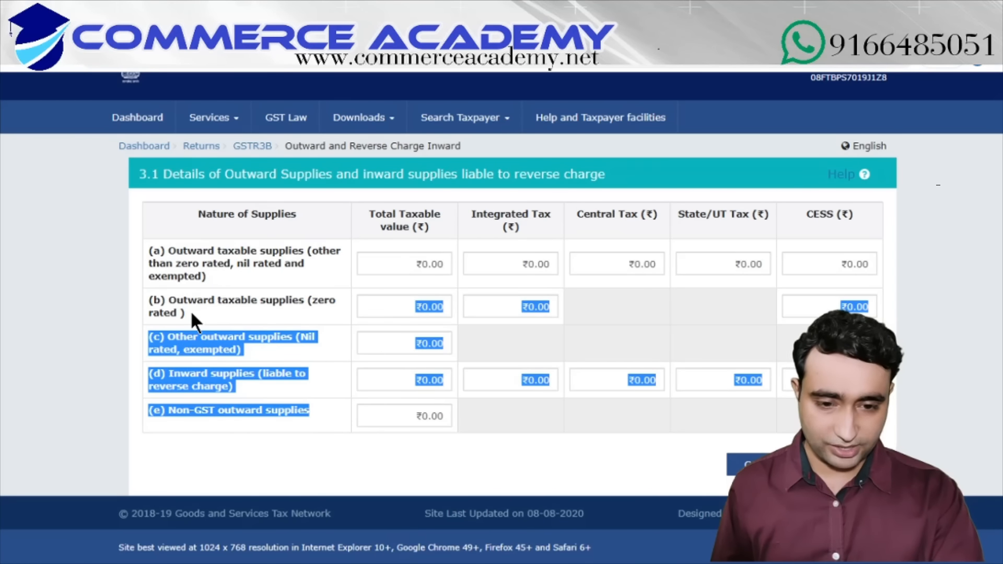
pyautogui.click(187, 419)
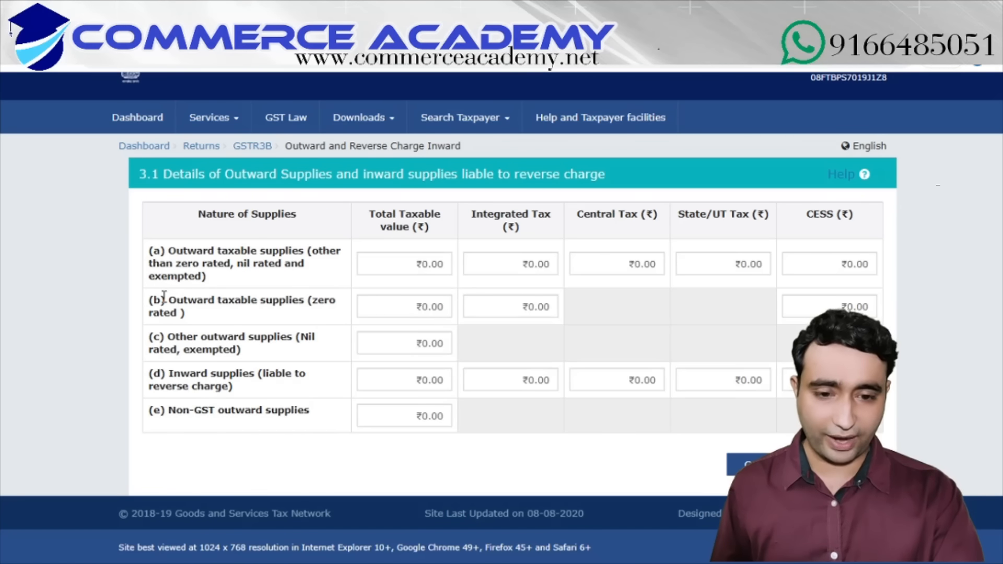
pyautogui.moveTo(170, 299); pyautogui.dragTo(325, 412)
pyautogui.click(357, 387)
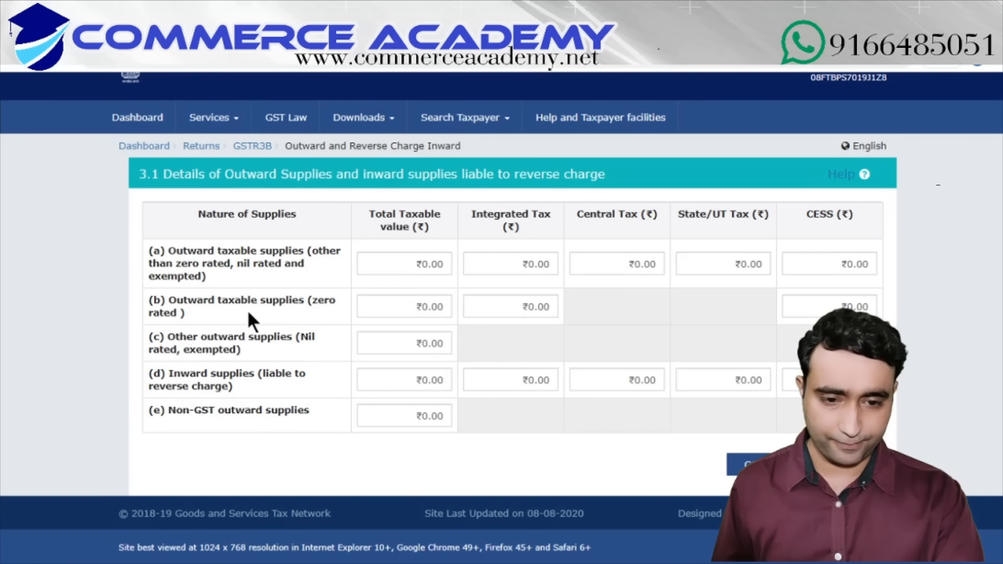
pyautogui.moveTo(151, 253); pyautogui.dragTo(227, 275)
pyautogui.click(261, 286)
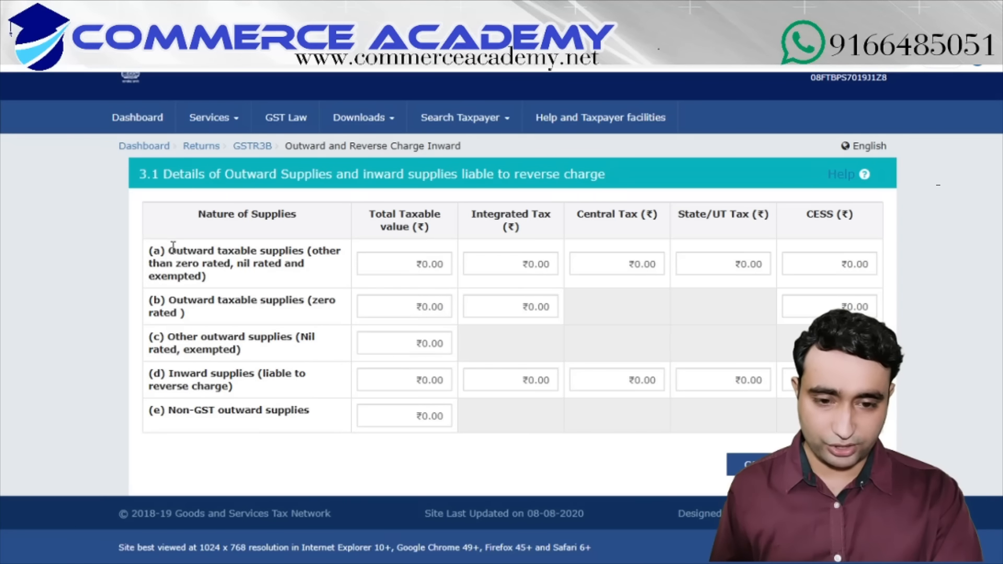
pyautogui.moveTo(173, 246); pyautogui.dragTo(299, 254)
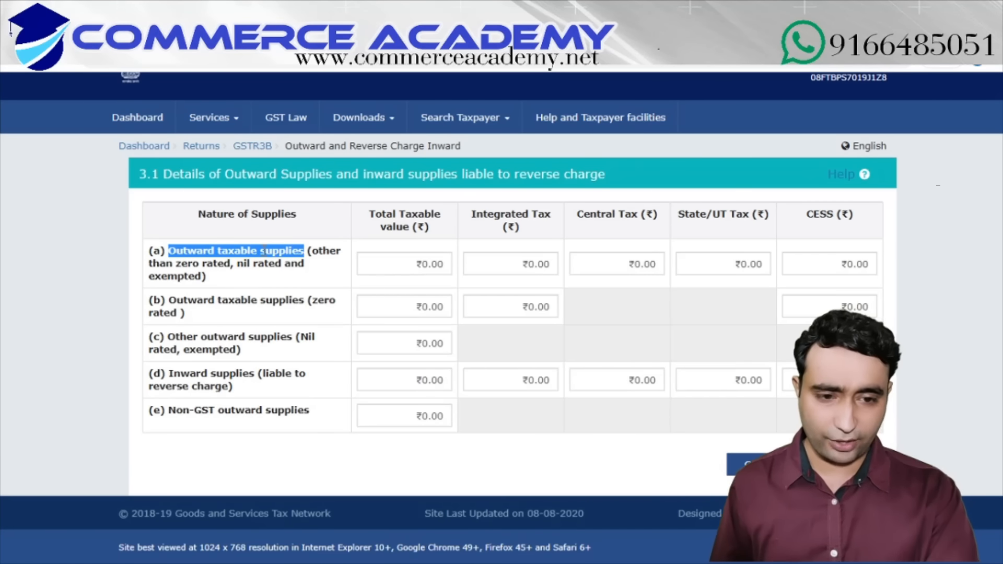
pyautogui.click(262, 269)
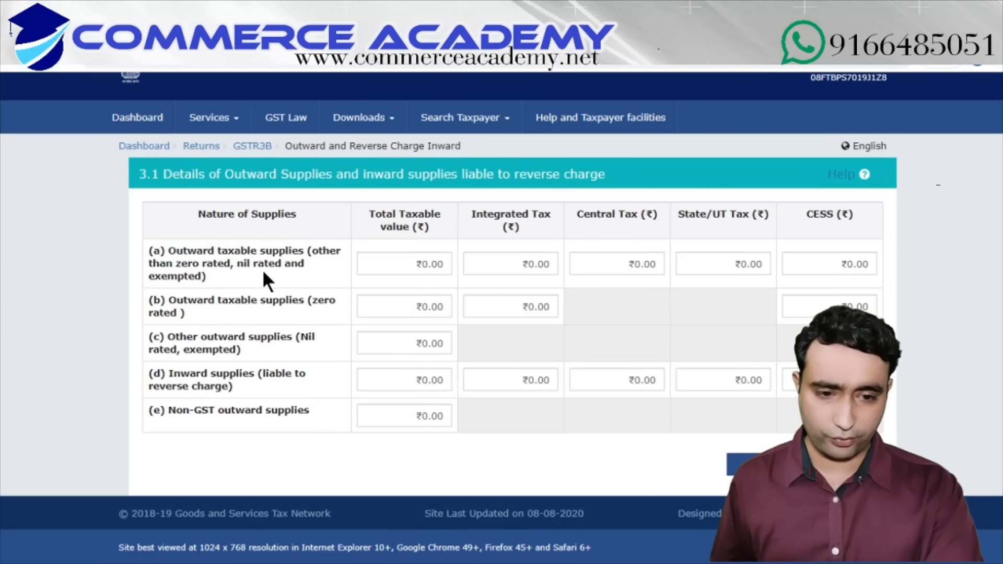
pyautogui.click(385, 264)
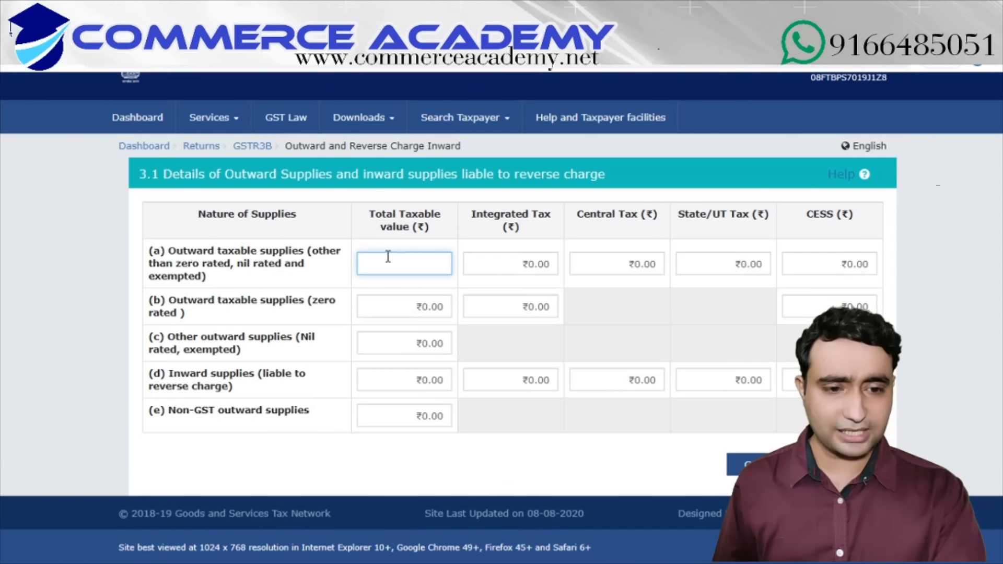
pyautogui.click(636, 260)
pyautogui.click(732, 258)
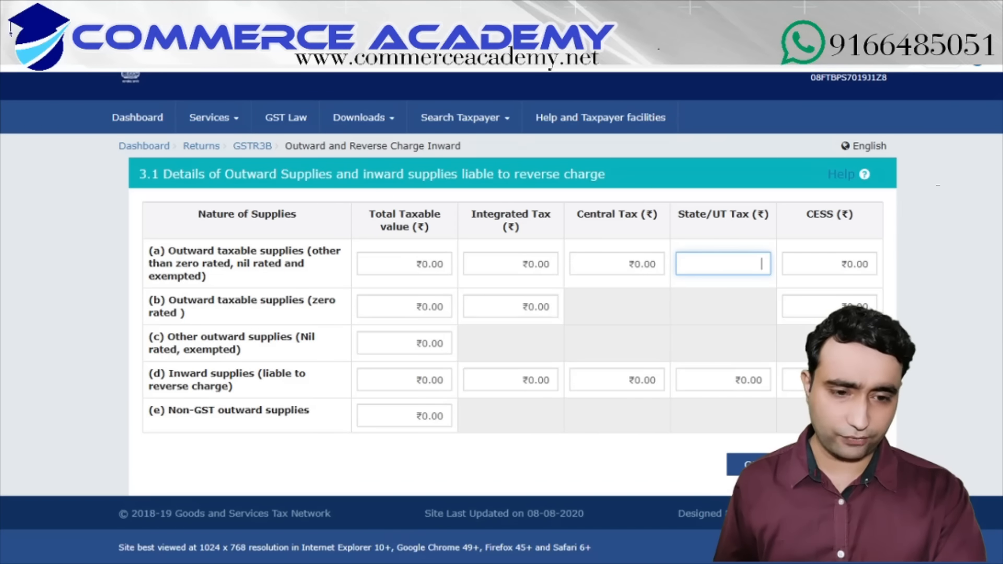
# Step: Leave table 3.1 and open table 4 Eligible ITC from the GSTR-3B summary
pyautogui.click(742, 464)
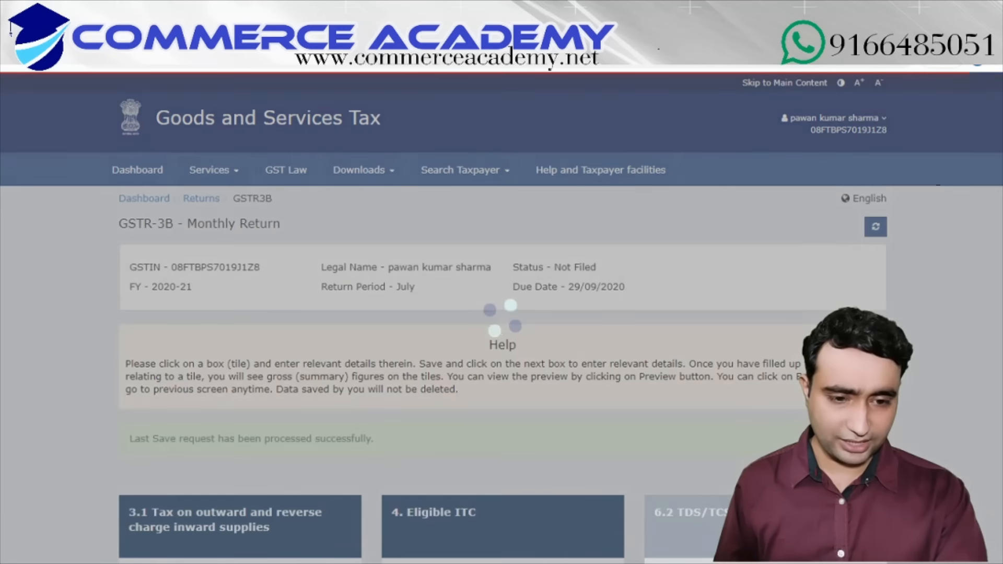
pyautogui.scroll(-5, 229, 305)
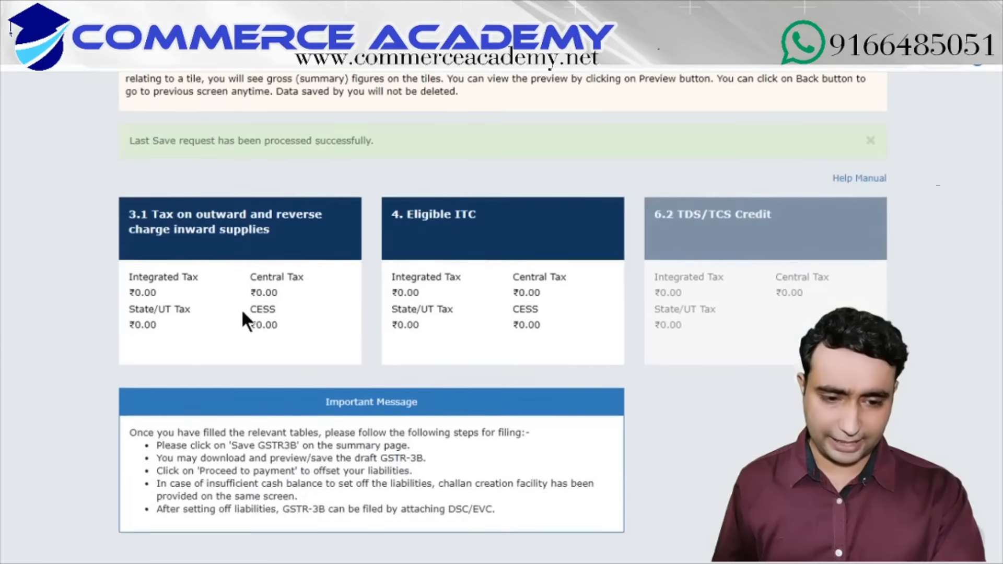
pyautogui.click(465, 269)
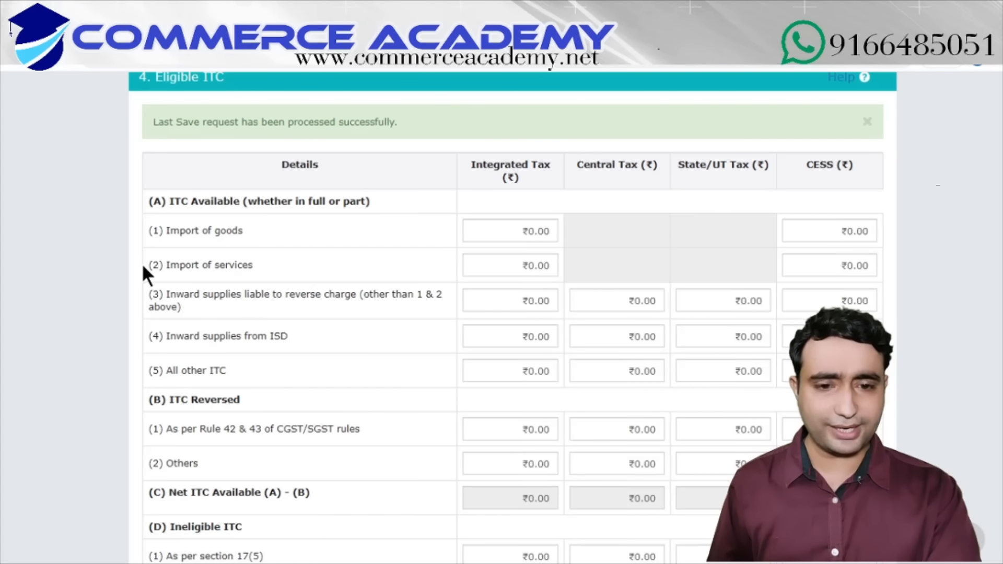
# Step: Examine table 4 Eligible ITC, focusing on section (A) ITC Available and its row (5) All other ITC
pyautogui.scroll(-3, 142, 263)
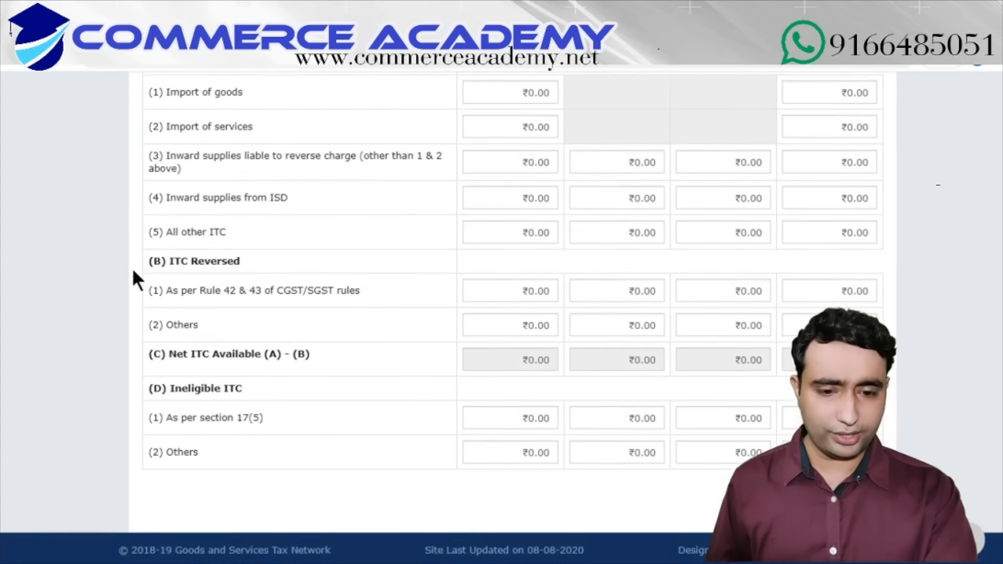
pyautogui.scroll(3, 134, 272)
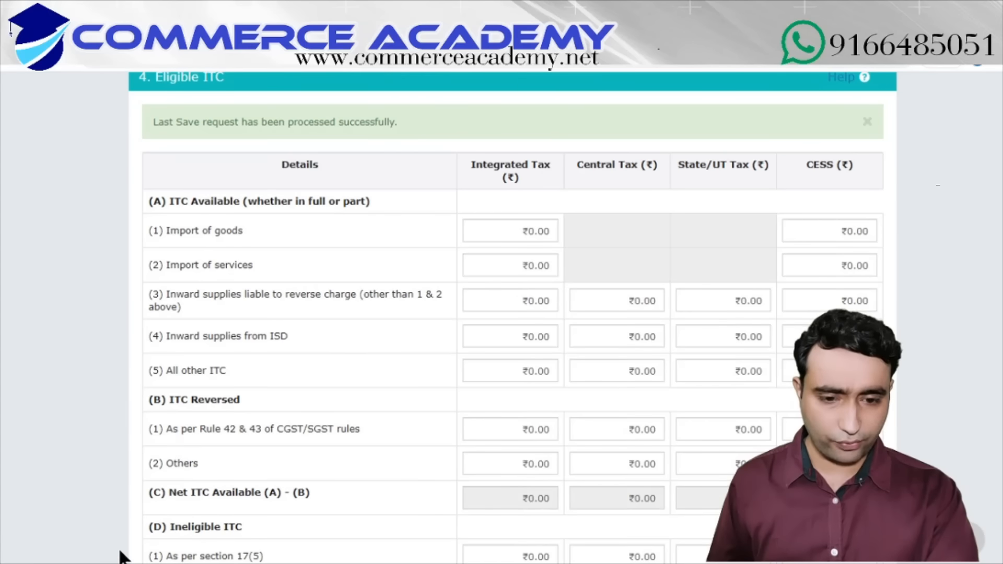
pyautogui.moveTo(158, 370); pyautogui.dragTo(191, 370)
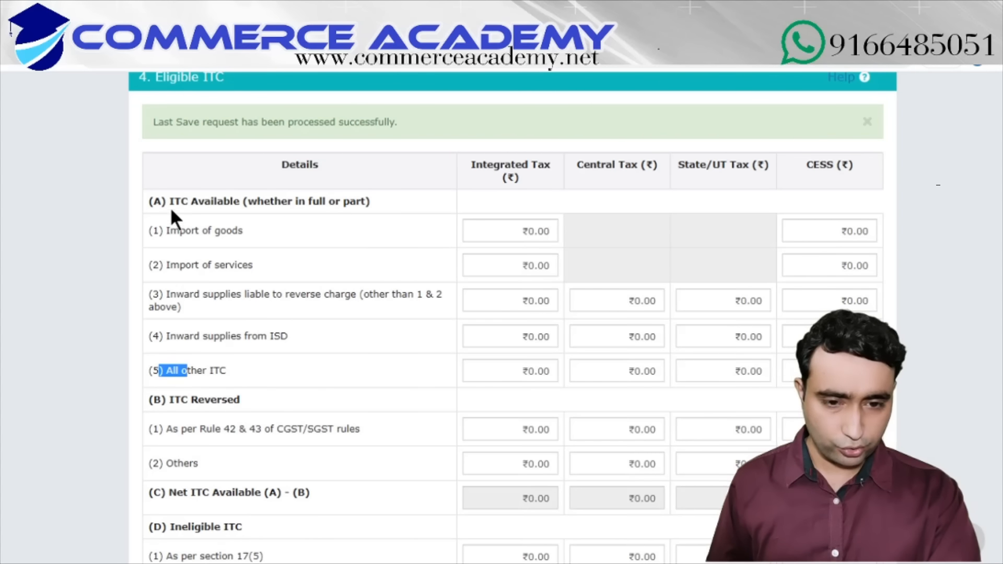
pyautogui.moveTo(169, 201); pyautogui.dragTo(199, 205)
pyautogui.click(199, 206)
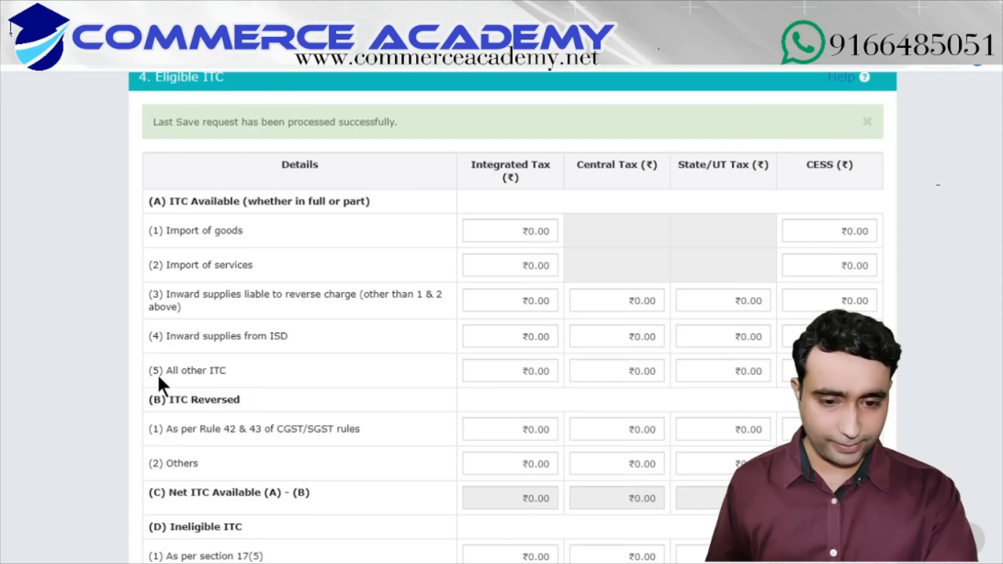
pyautogui.moveTo(166, 371); pyautogui.dragTo(244, 379)
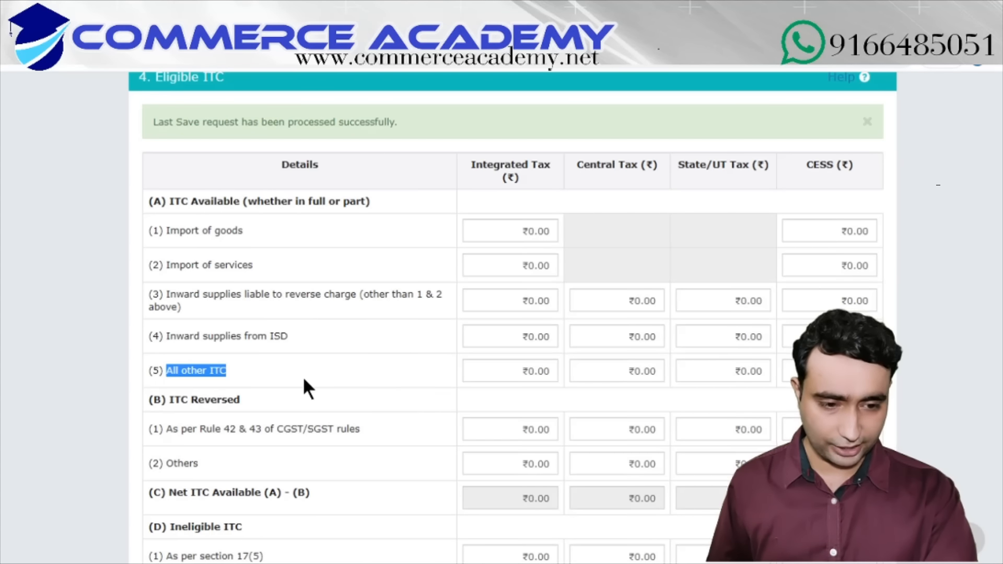
pyautogui.click(451, 391)
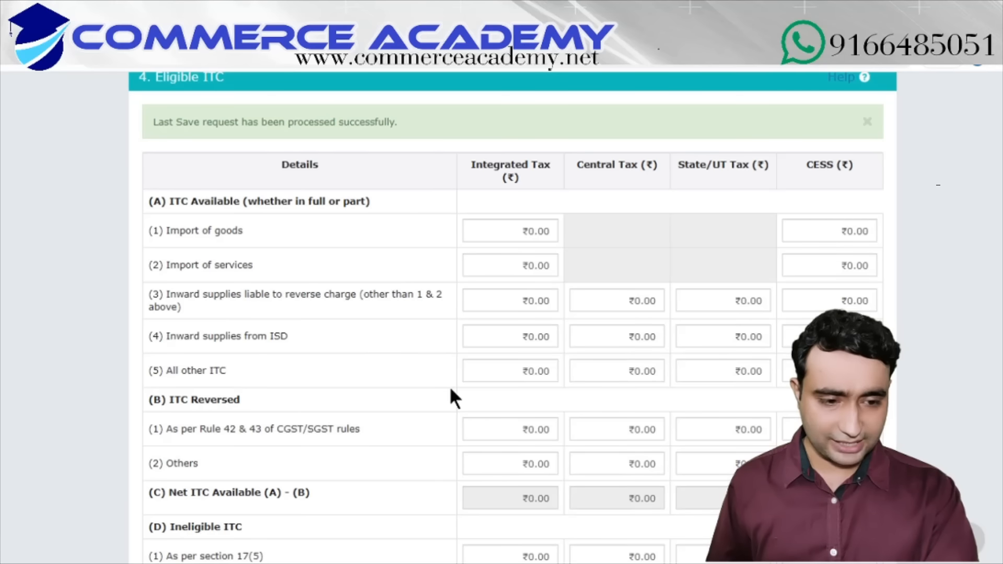
pyautogui.click(611, 368)
pyautogui.scroll(-1, 592, 298)
pyautogui.scroll(-3, 592, 298)
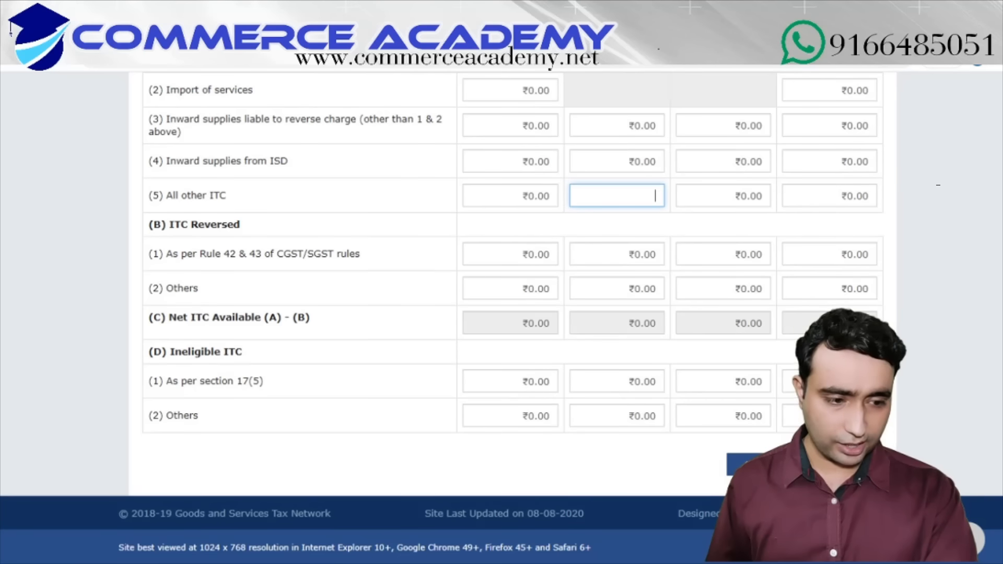
pyautogui.scroll(6, 542, 367)
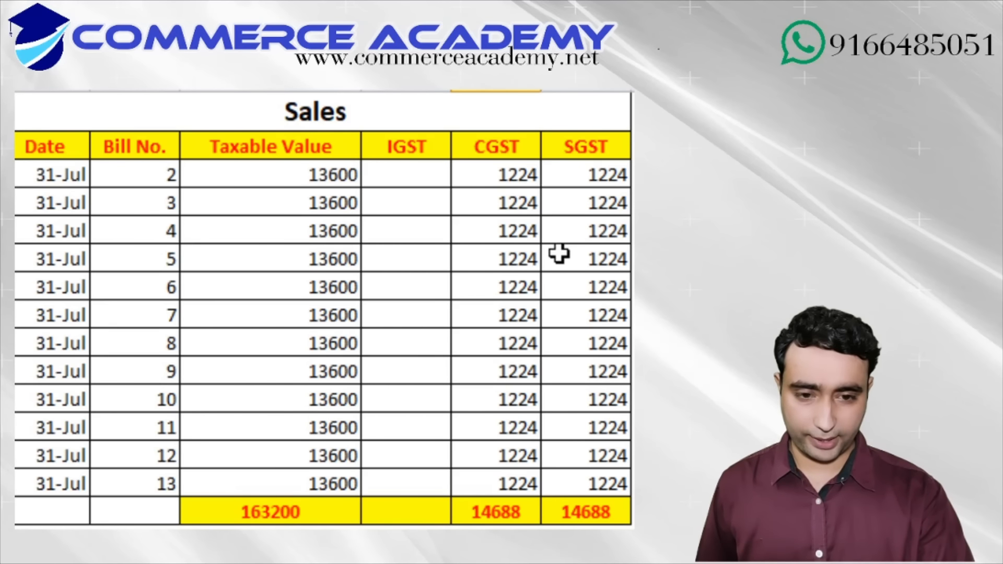
# Step: Review the 31-Jul sales bills in the spreadsheet, covering date, bill number, taxable value, IGST, CGST and SGST
pyautogui.click(437, 201)
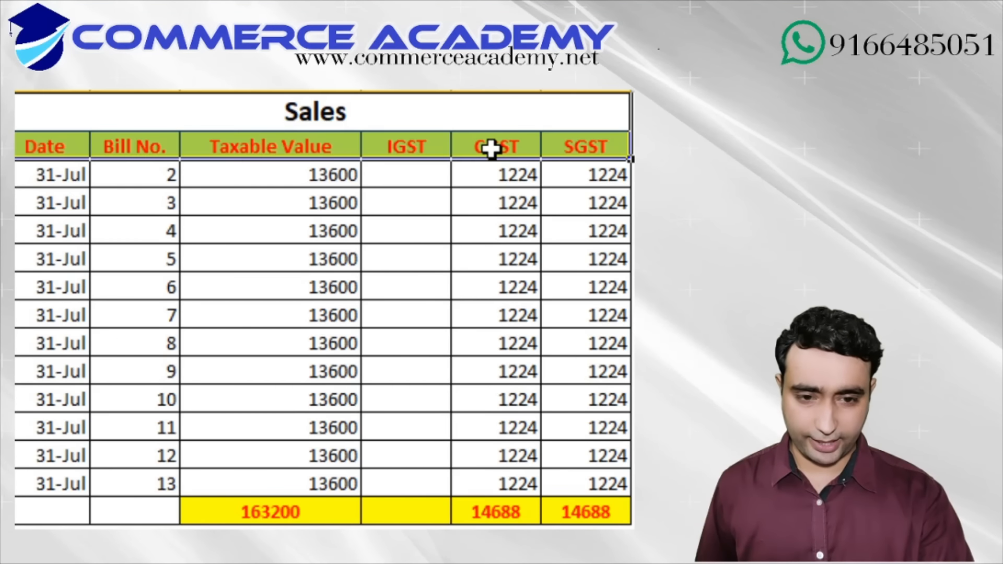
pyautogui.click(422, 284)
pyautogui.moveTo(71, 164); pyautogui.dragTo(73, 515)
pyautogui.click(151, 138)
pyautogui.click(282, 139)
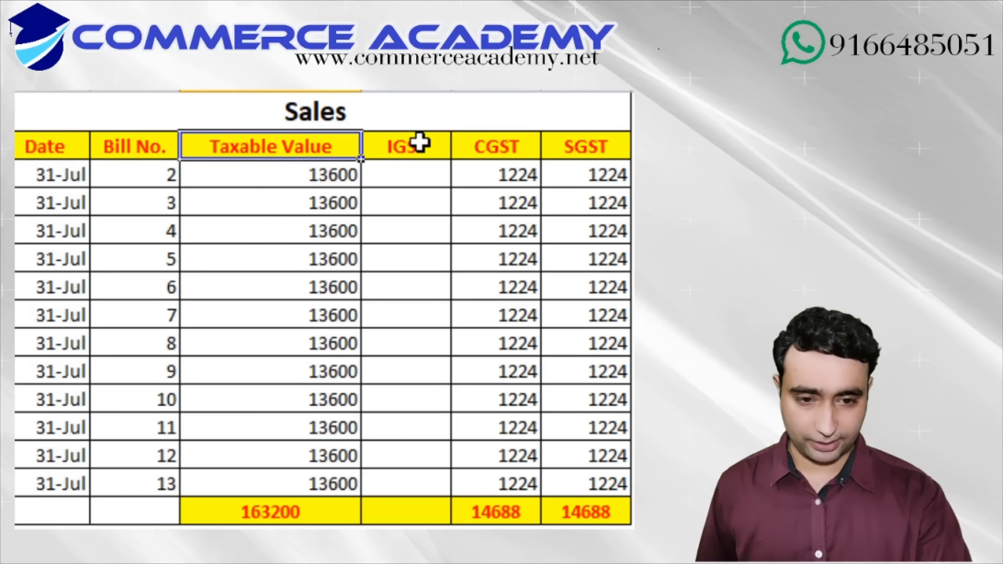
pyautogui.click(418, 142)
pyautogui.click(475, 146)
pyautogui.click(622, 150)
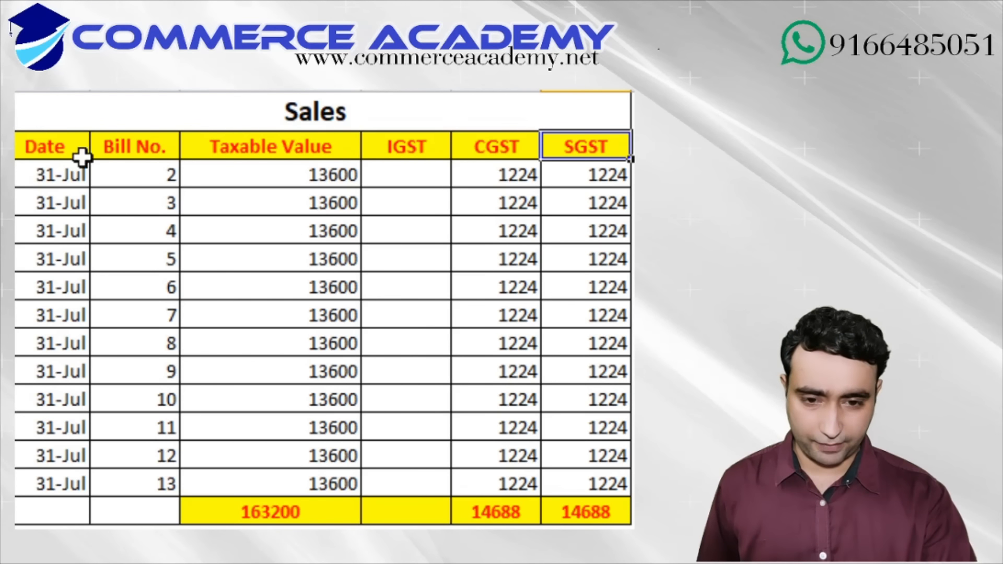
pyautogui.click(224, 280)
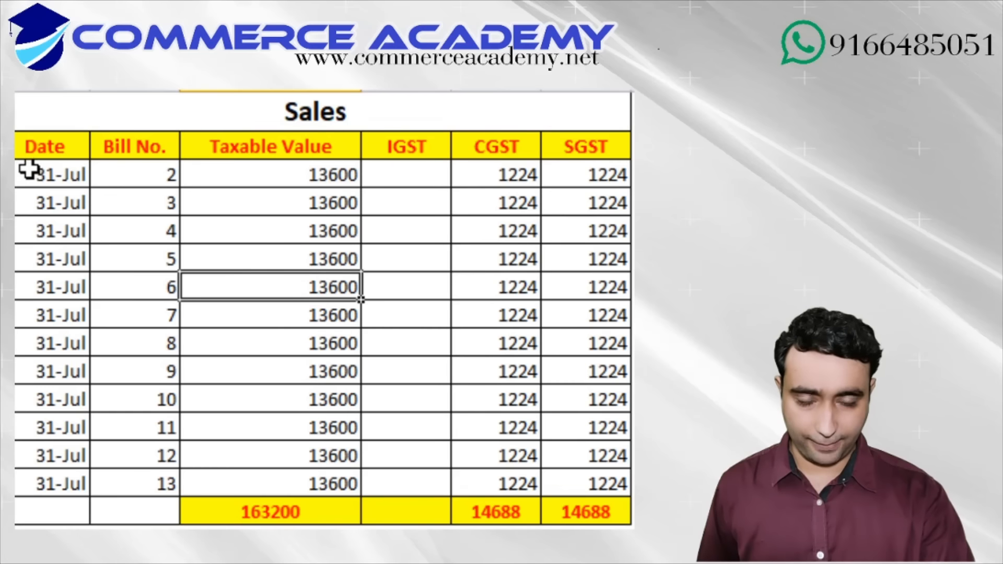
pyautogui.moveTo(29, 169); pyautogui.dragTo(32, 484)
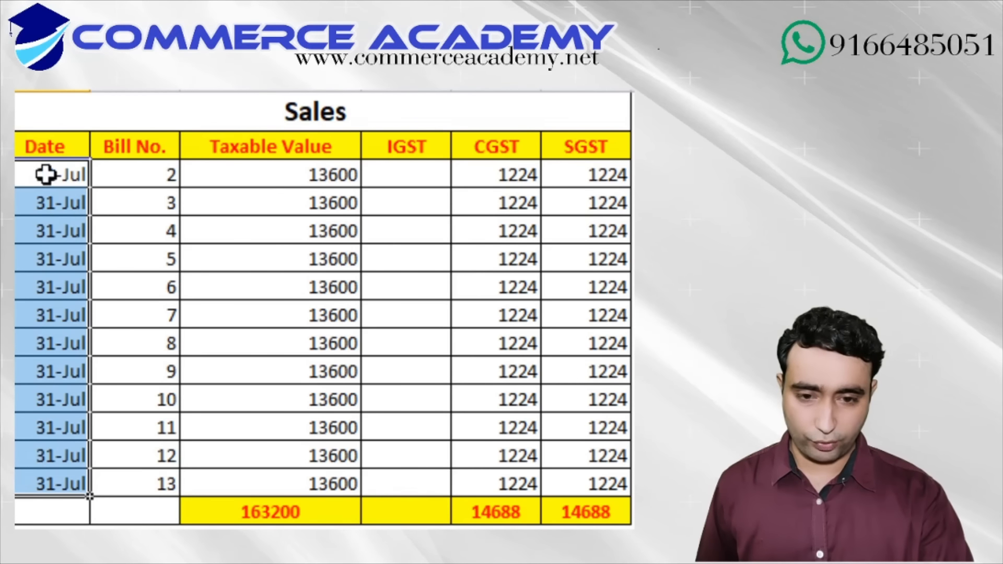
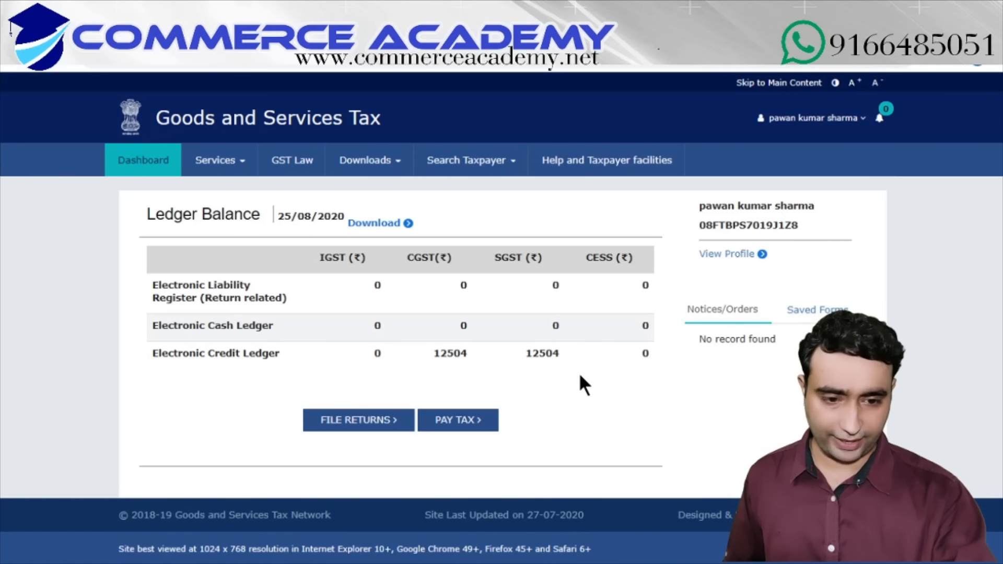
# Step: Open return filing on the GST portal and search returns for financial year 2020-21, period July
pyautogui.click(359, 425)
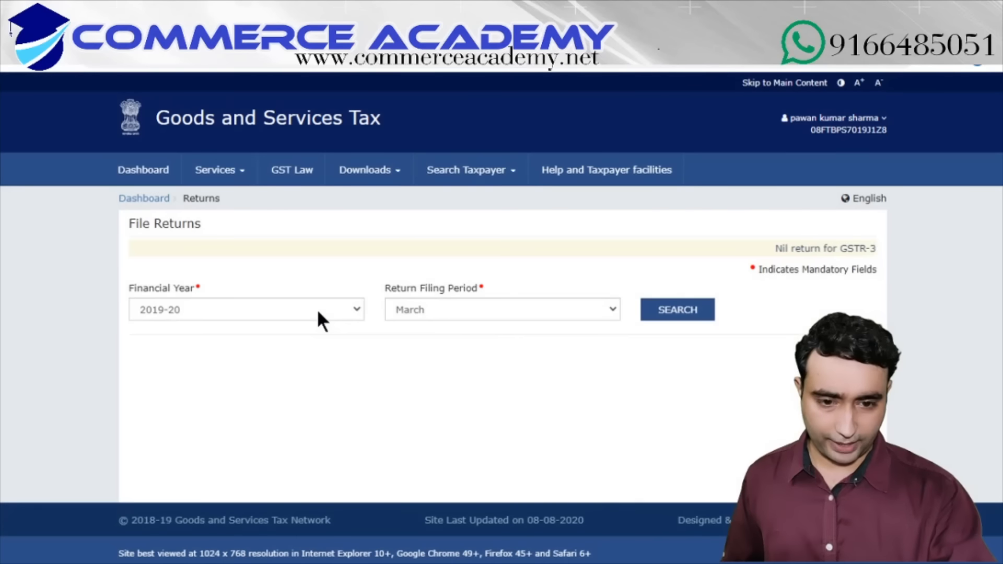
pyautogui.click(317, 308)
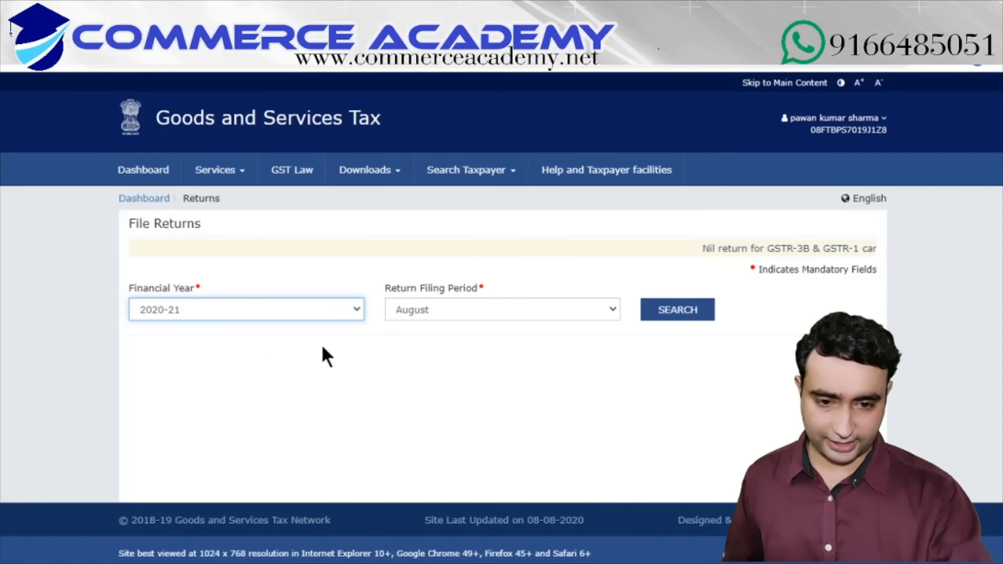
pyautogui.click(460, 307)
pyautogui.press('Up')
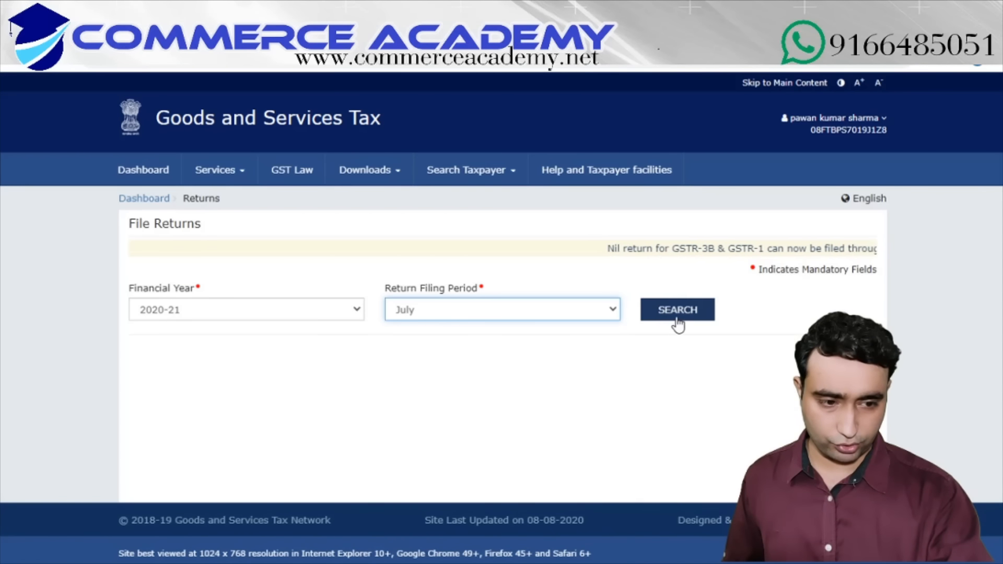
pyautogui.click(677, 315)
# Step: Open the GSTR-3B monthly return, acknowledge the filing guidelines and submit the already answered questionnaire to reach the table tiles
pyautogui.scroll(-4, 216, 254)
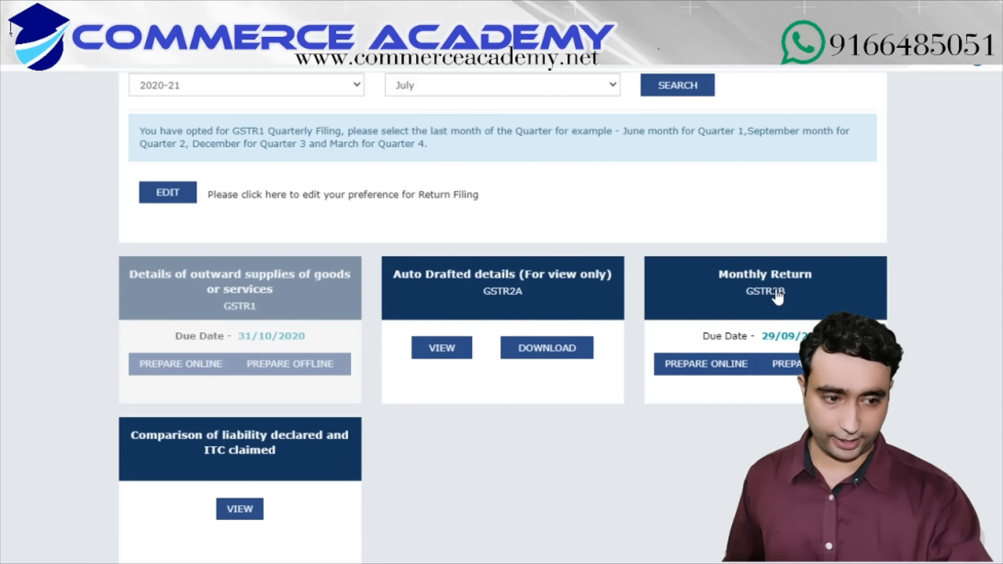
pyautogui.click(777, 295)
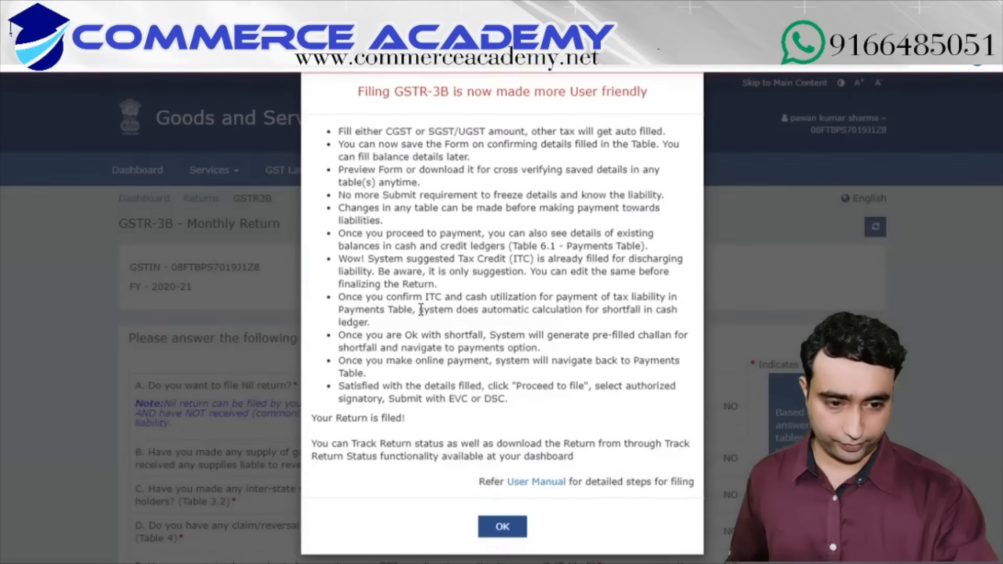
pyautogui.scroll(-1, 470, 460)
pyautogui.click(505, 496)
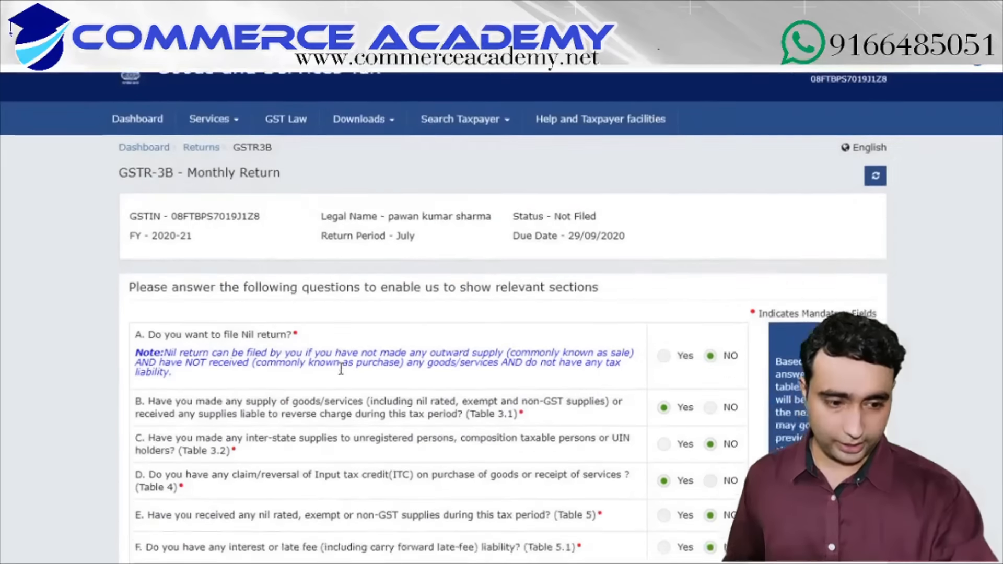
pyautogui.scroll(-2, 340, 369)
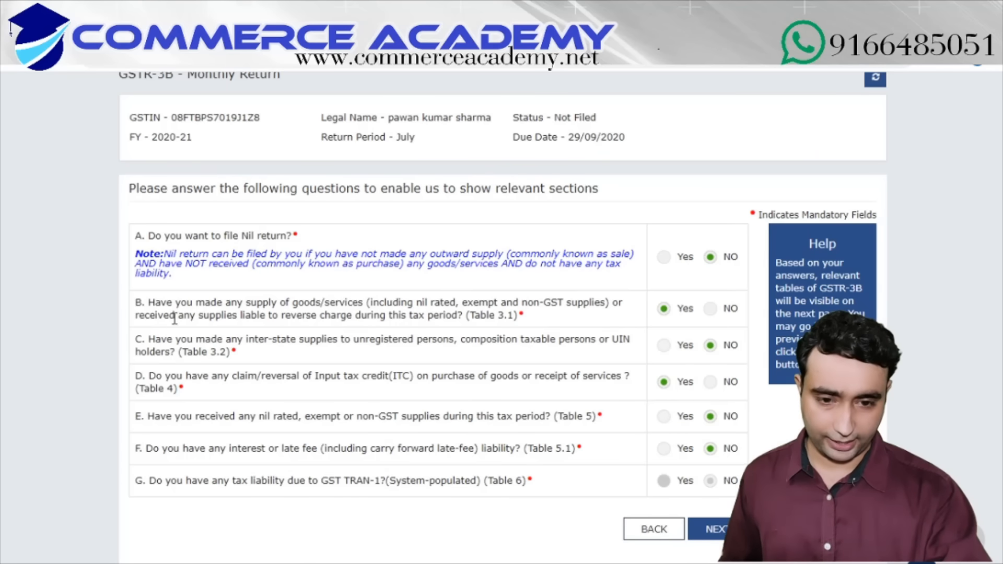
pyautogui.scroll(-2, 427, 385)
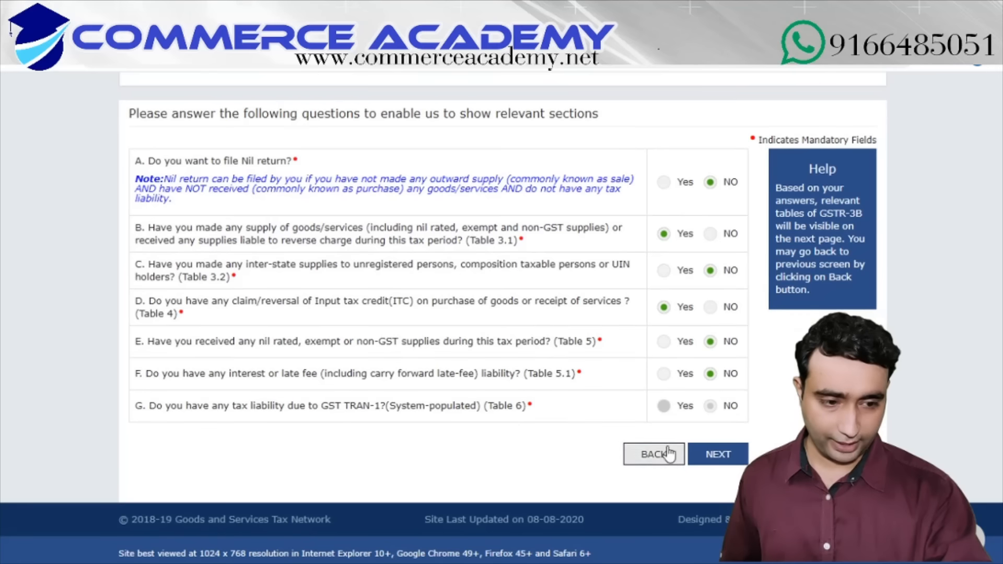
pyautogui.click(724, 464)
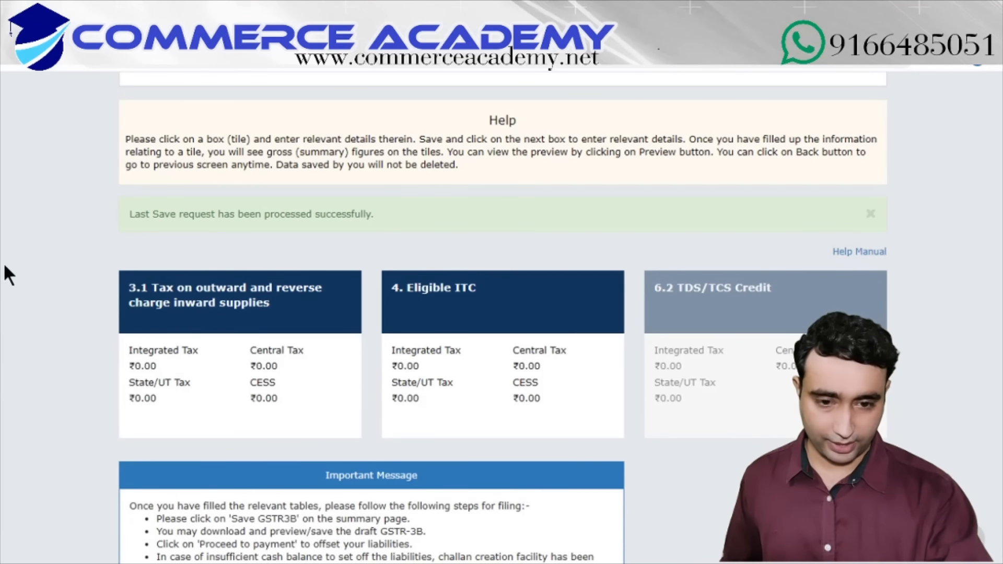
# Step: Open table 3.1 for outward and reverse charge inward supplies and acknowledge the IGST export refund guidelines
pyautogui.scroll(-2, 3, 262)
pyautogui.click(196, 230)
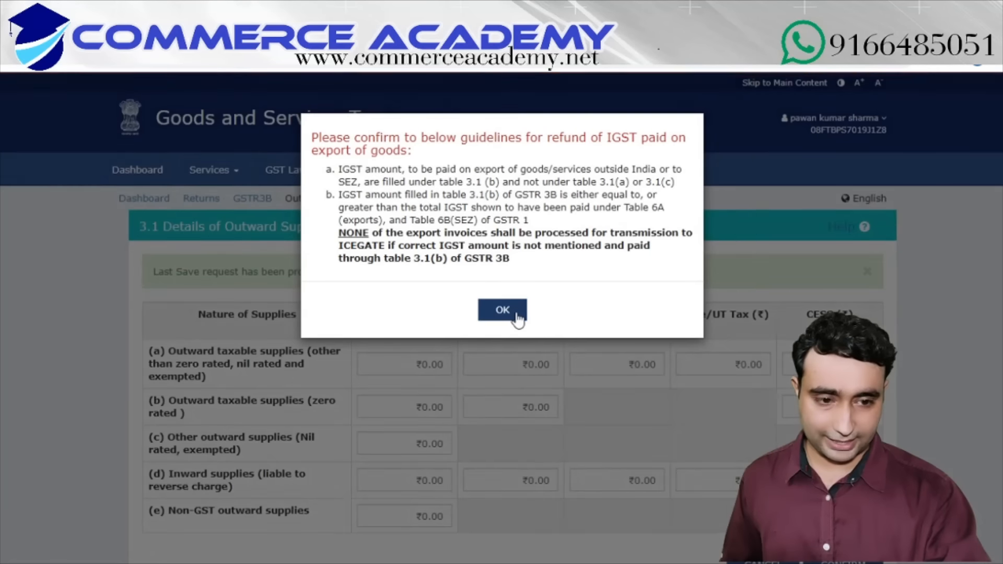
pyautogui.click(508, 310)
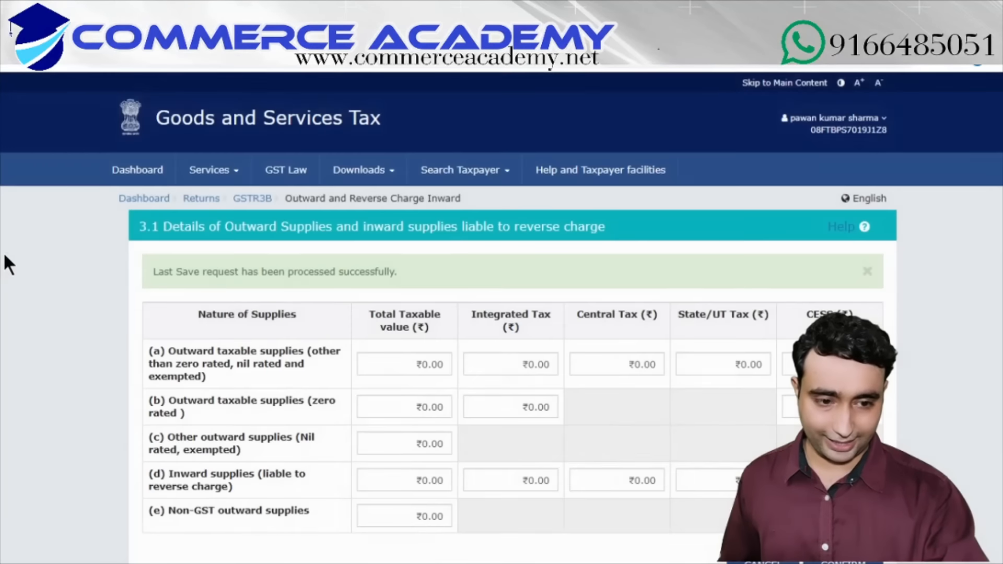
pyautogui.scroll(-2, 3, 252)
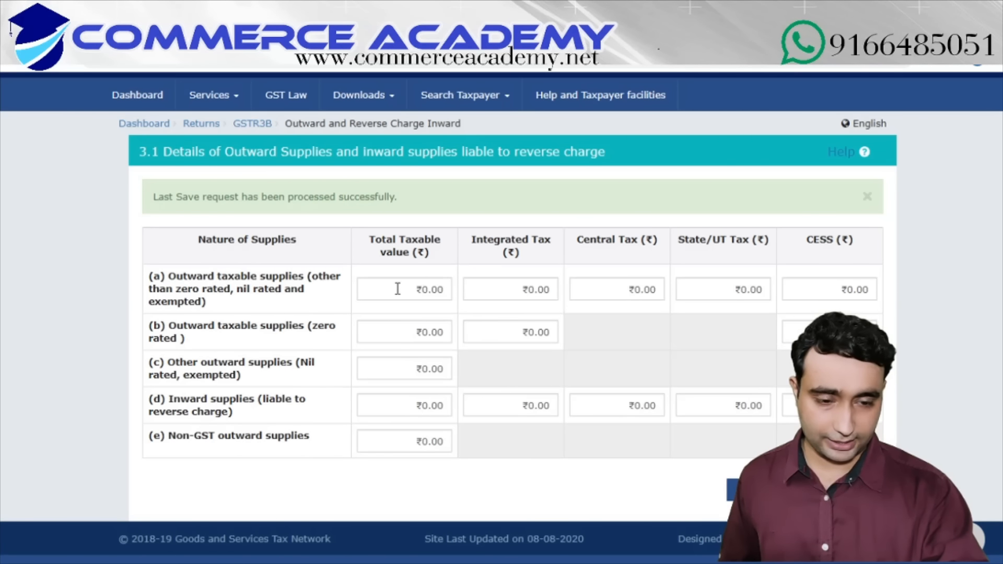
# Step: In row (a) Outward taxable supplies, enter a total taxable value of 163200 and Central Tax of 14688, and confirm table 3.1
pyautogui.click(443, 288)
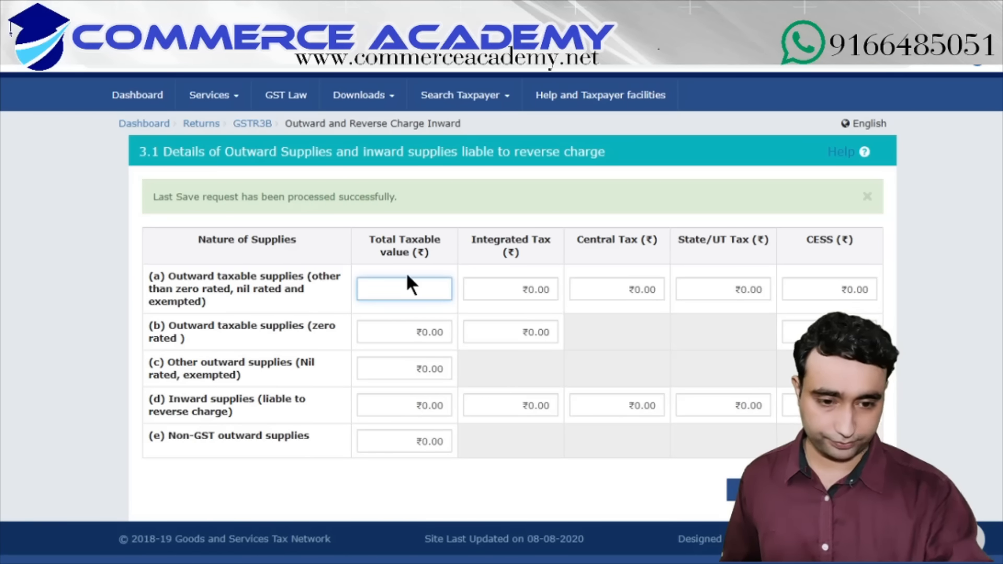
pyautogui.write('163200')
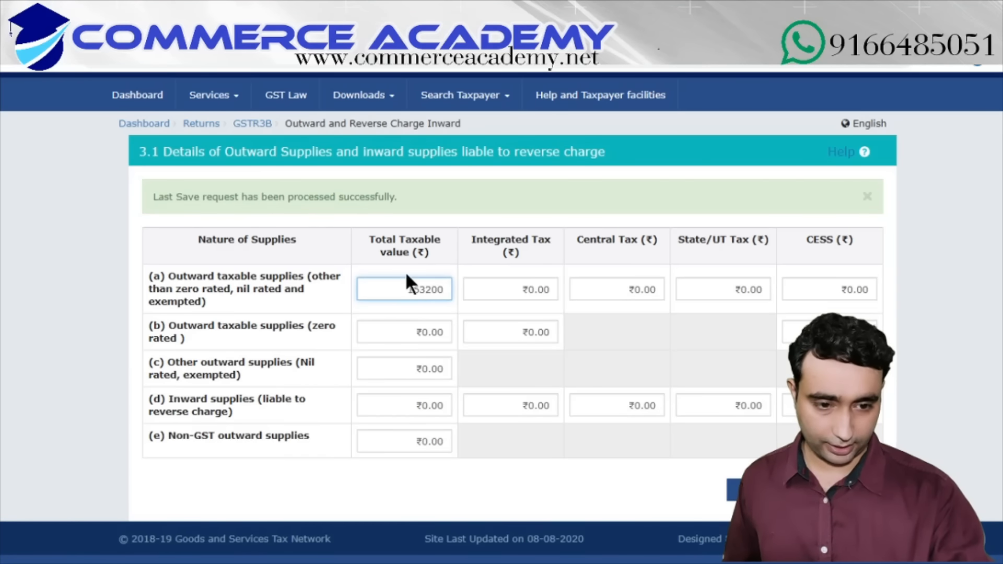
pyautogui.press('Tab')
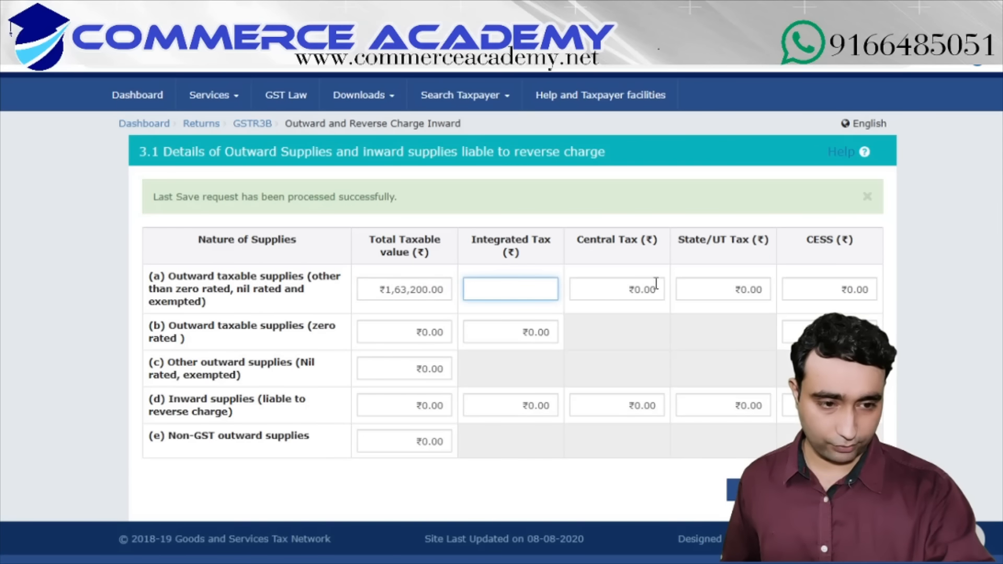
pyautogui.click(628, 293)
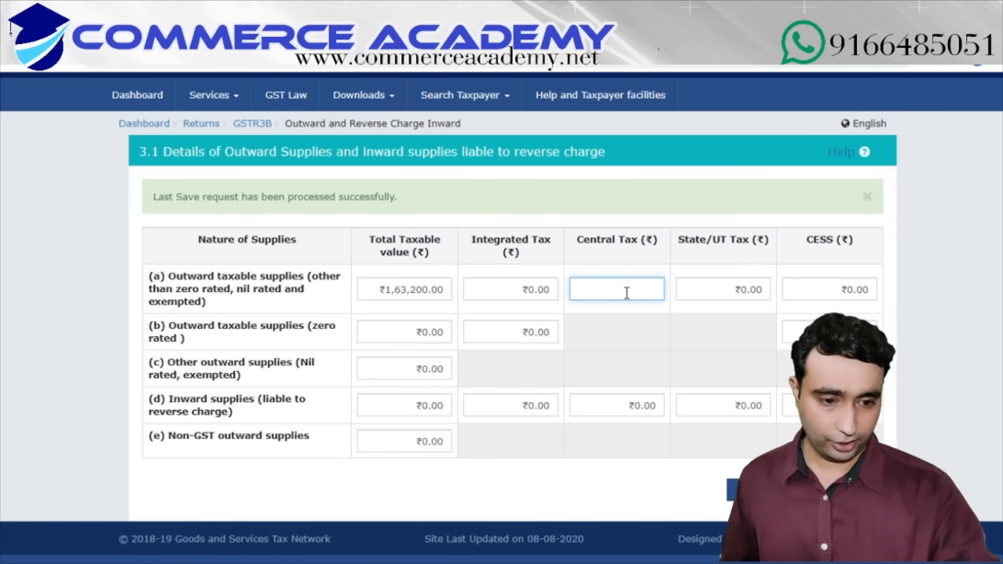
pyautogui.write('14688')
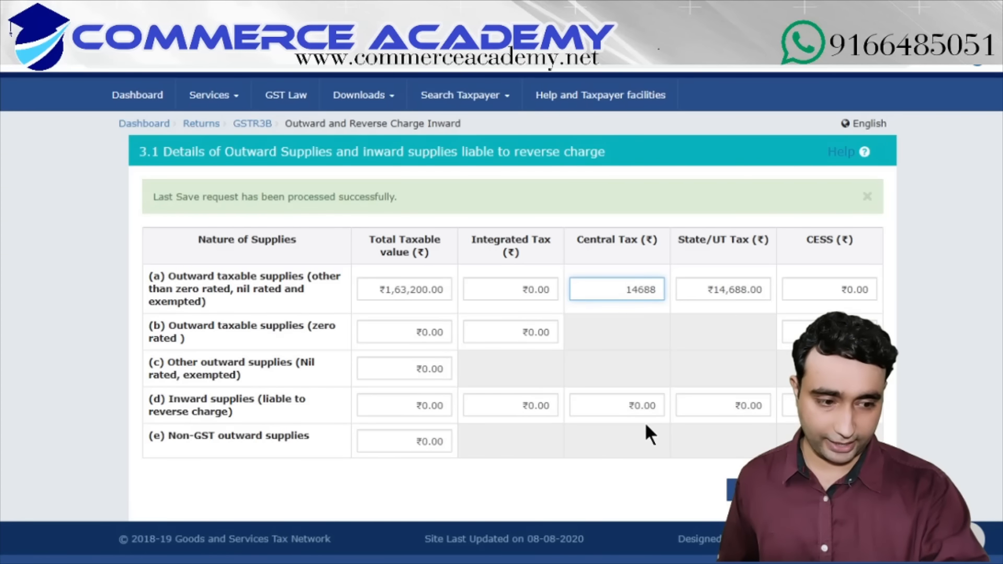
pyautogui.click(843, 490)
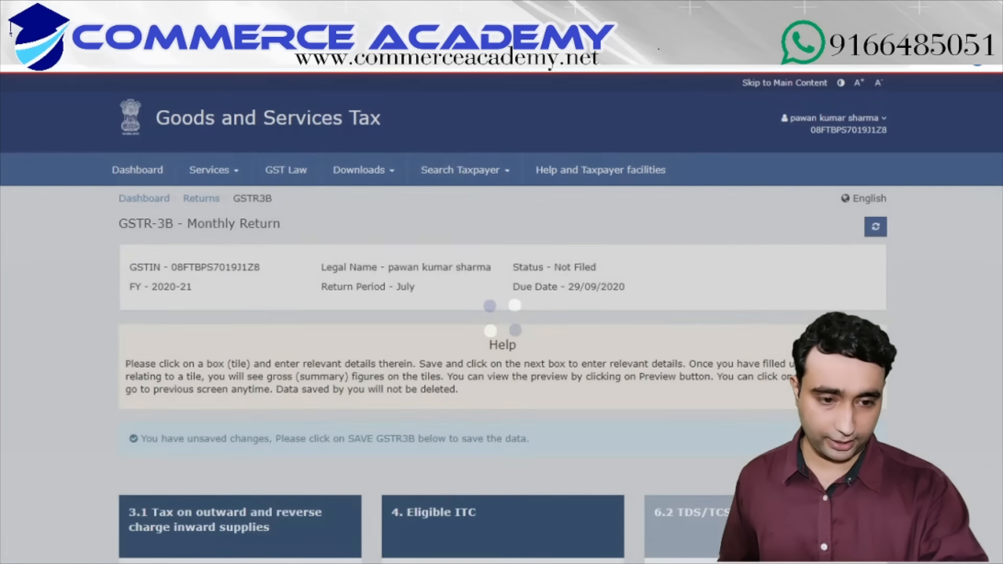
# Step: Open table 4 Eligible ITC from the return summary and bring the (A) ITC Available rows into view
pyautogui.scroll(-2, 331, 324)
pyautogui.scroll(-2, 152, 407)
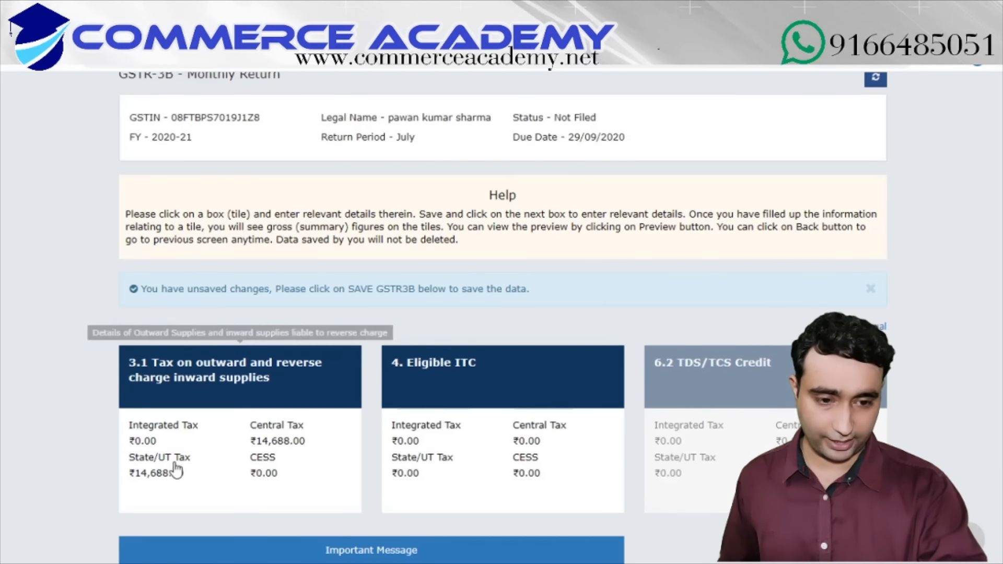
pyautogui.scroll(-4, 180, 465)
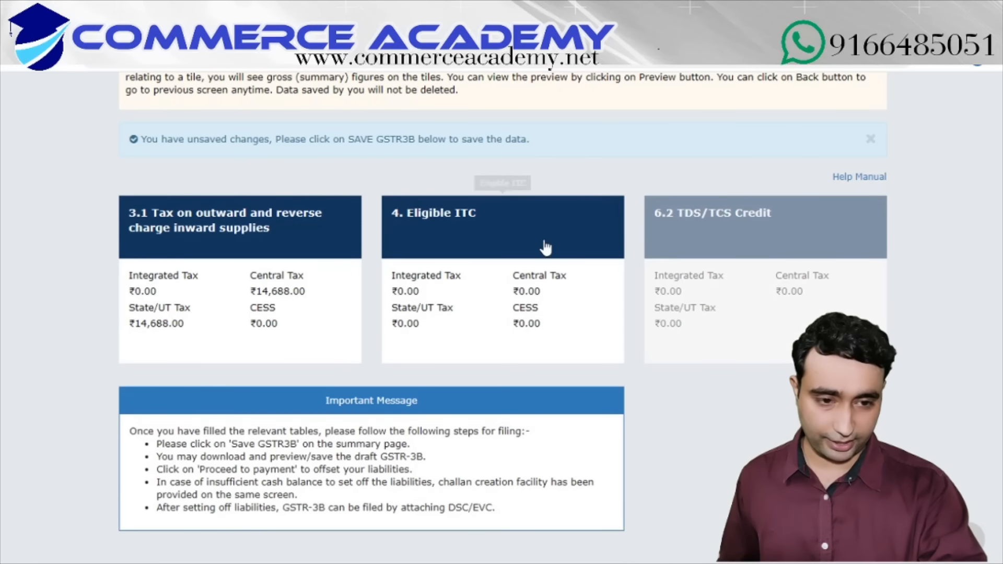
pyautogui.click(443, 226)
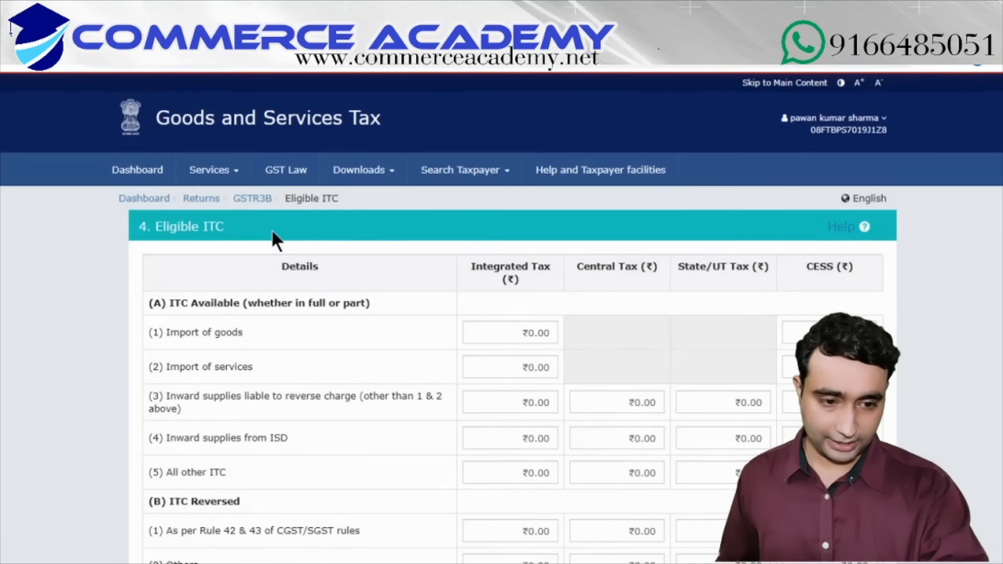
pyautogui.scroll(-2, 268, 230)
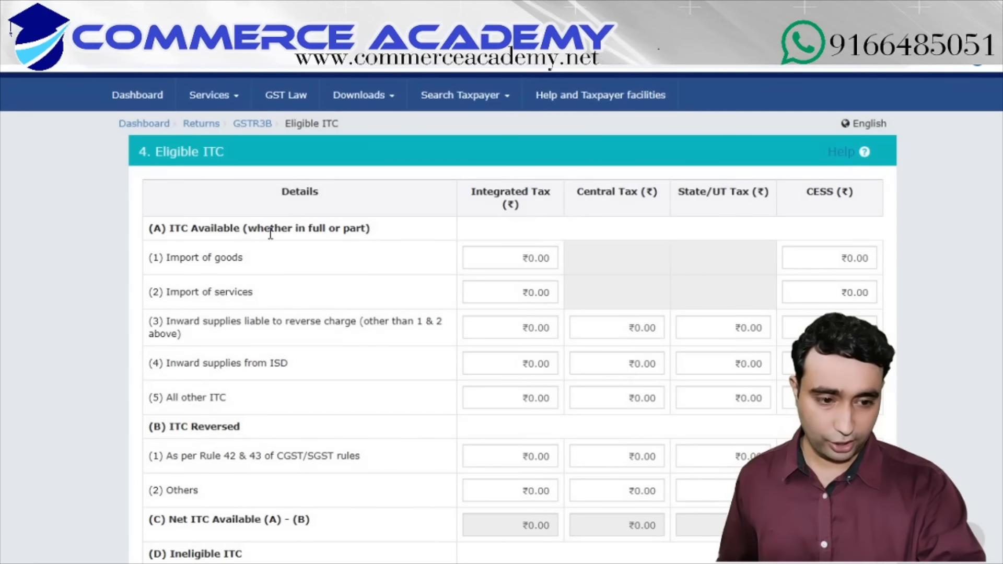
pyautogui.scroll(-2, 270, 233)
# Step: In row (5) All other ITC, enter Central Tax of 11568.35 and confirm the Eligible ITC table
pyautogui.moveTo(149, 323); pyautogui.dragTo(227, 326)
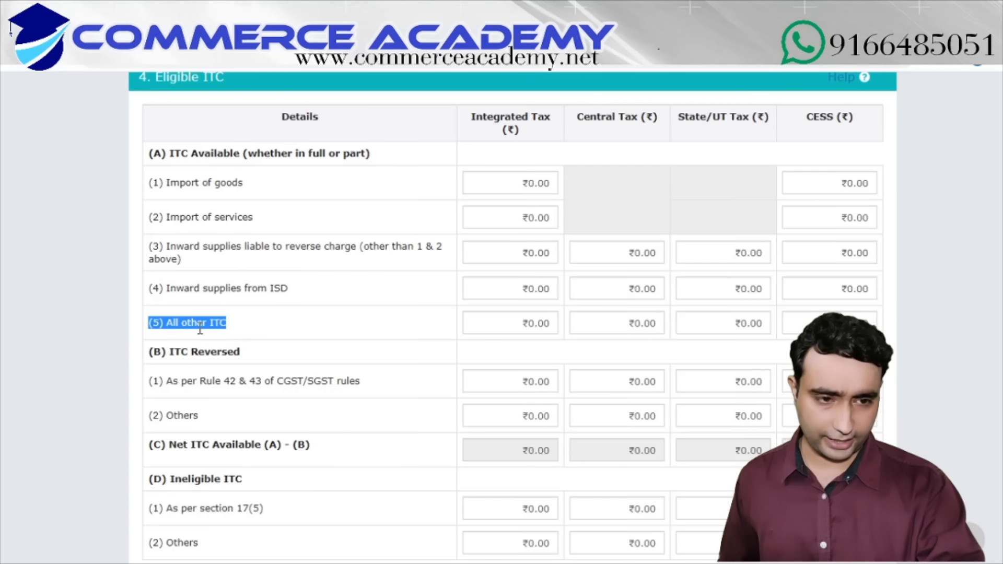
pyautogui.click(632, 322)
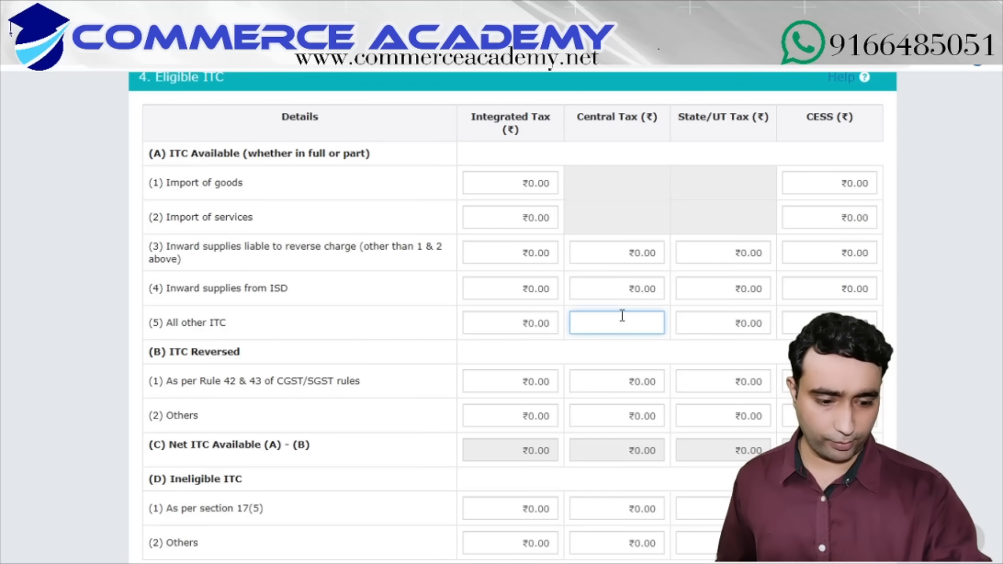
pyautogui.write('11')
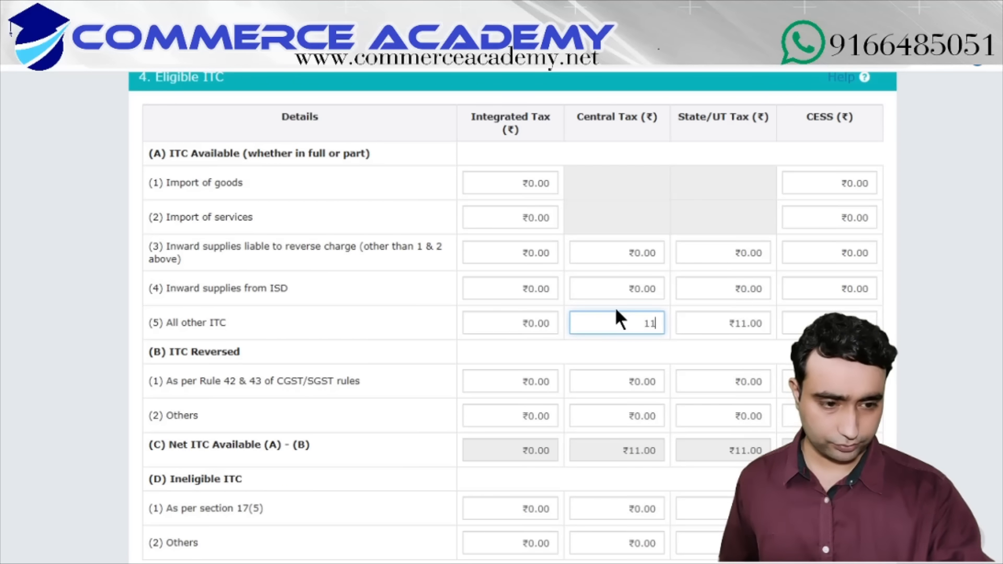
pyautogui.write('568.35')
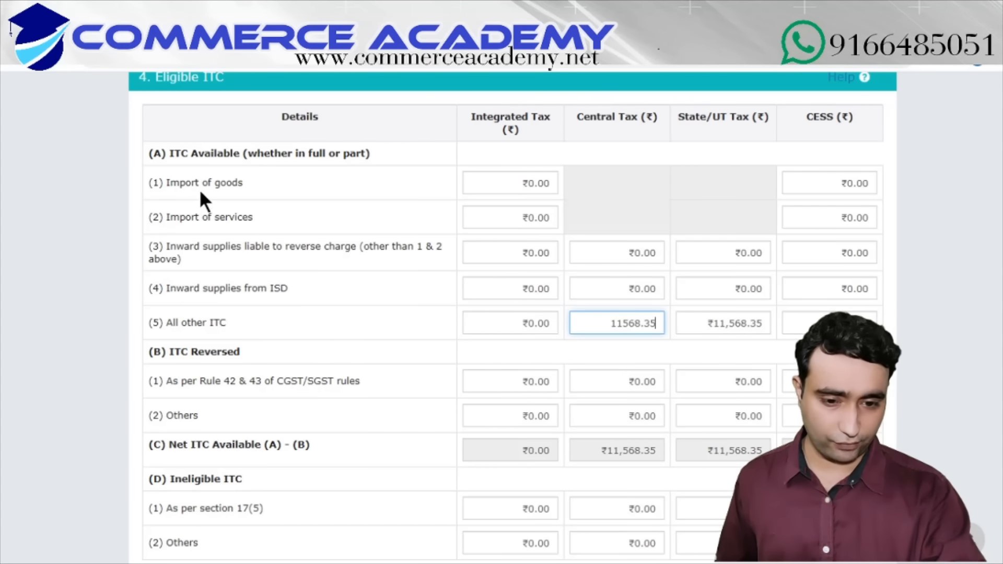
pyautogui.scroll(-3, 221, 277)
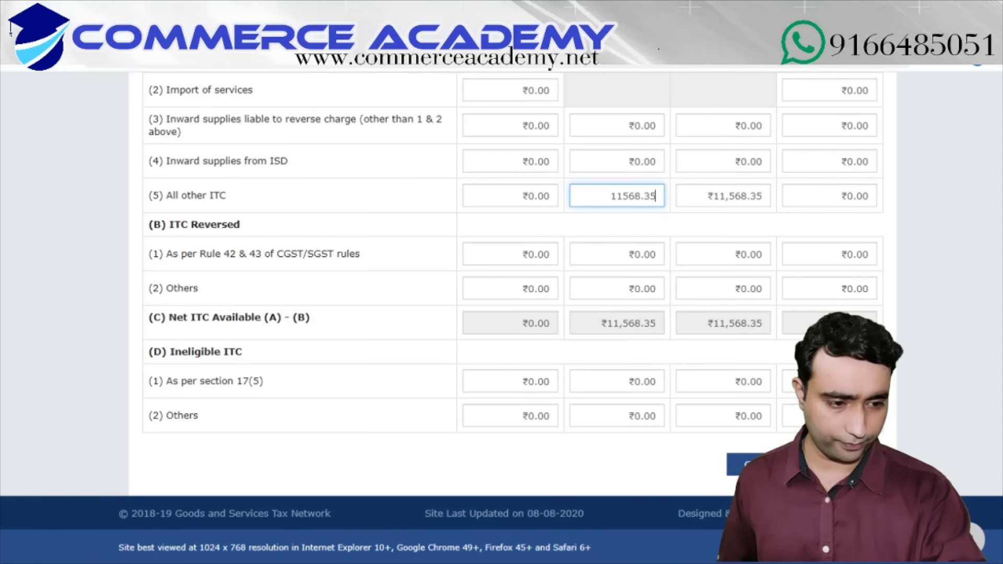
pyautogui.click(844, 464)
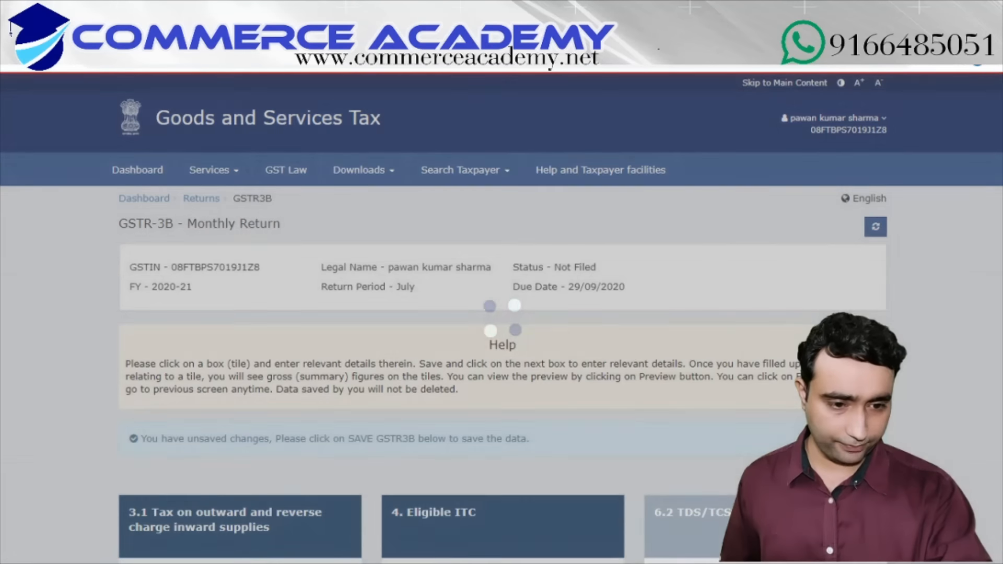
# Step: Check the summary figures on the 3.1 and Eligible ITC tiles and save the GSTR-3B data
pyautogui.scroll(-1, 163, 270)
pyautogui.scroll(-3, 163, 281)
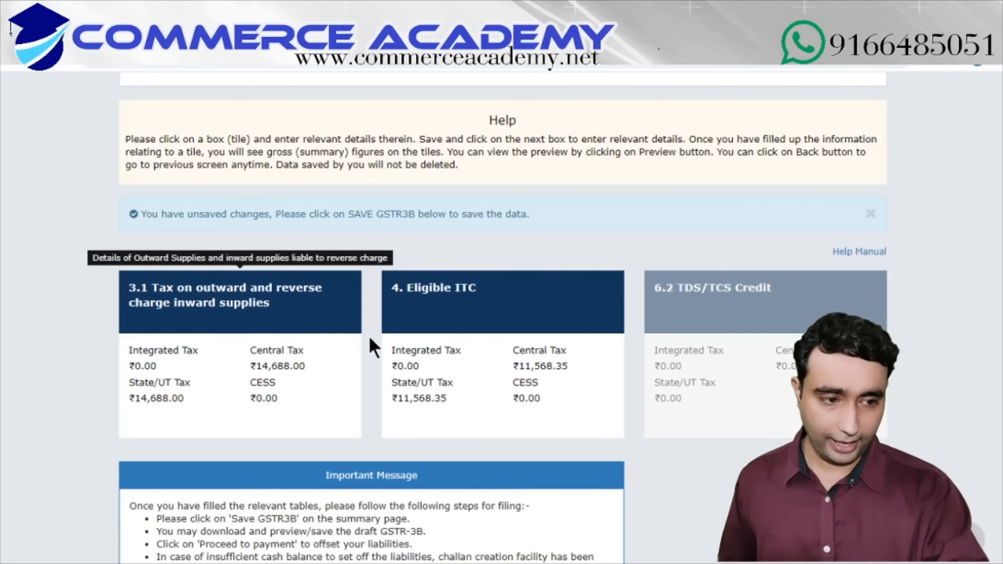
pyautogui.scroll(1, 369, 334)
pyautogui.scroll(-3, 371, 347)
pyautogui.scroll(-1, 371, 340)
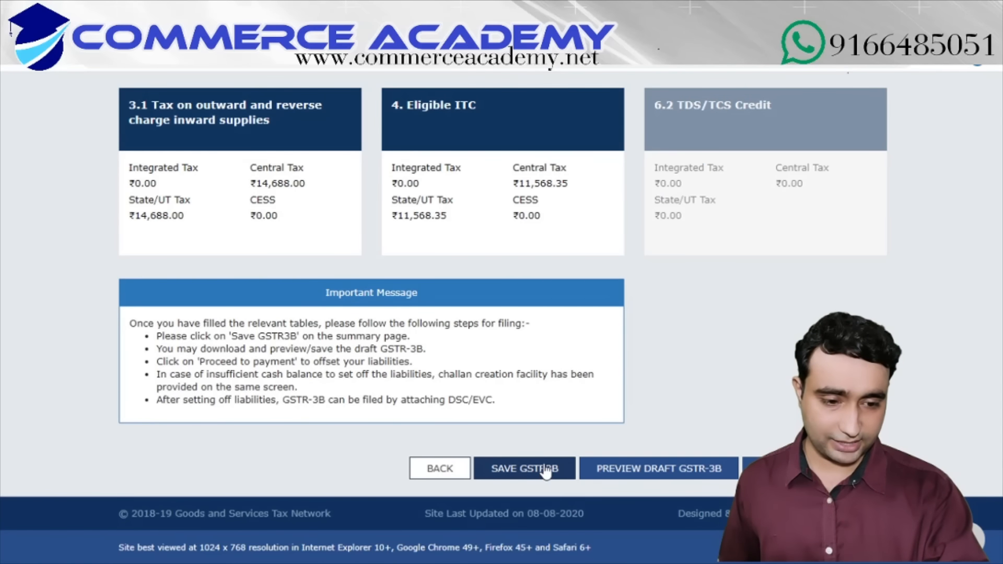
pyautogui.click(513, 472)
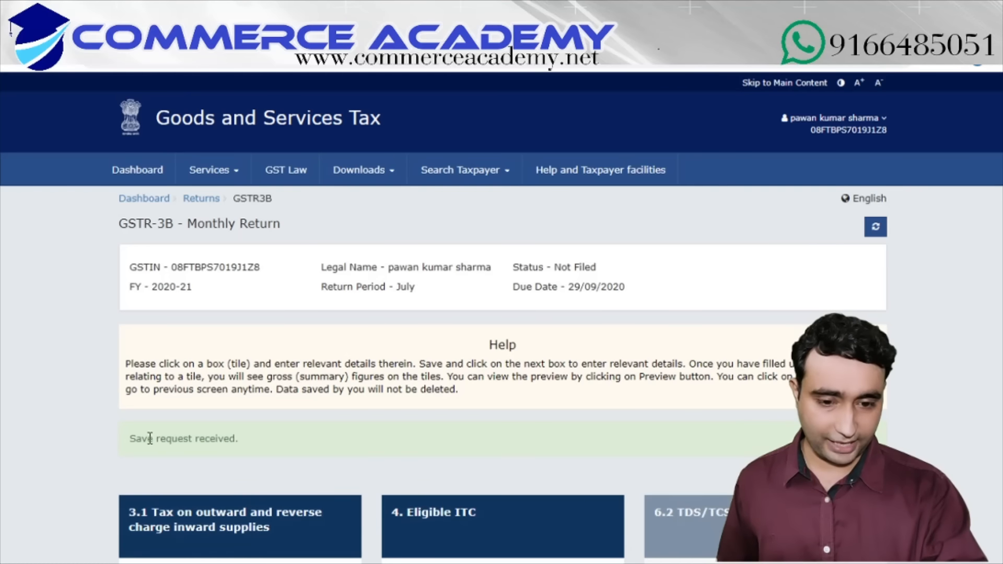
# Step: Refresh the return's save status and proceed to payment to open table 6.1 Payment of tax
pyautogui.moveTo(133, 438); pyautogui.dragTo(240, 442)
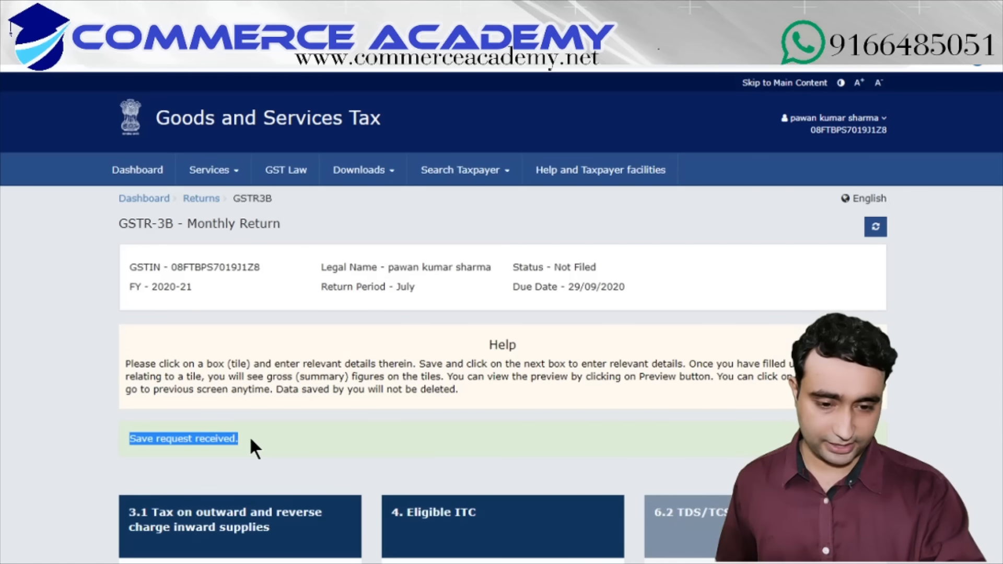
pyautogui.click(875, 227)
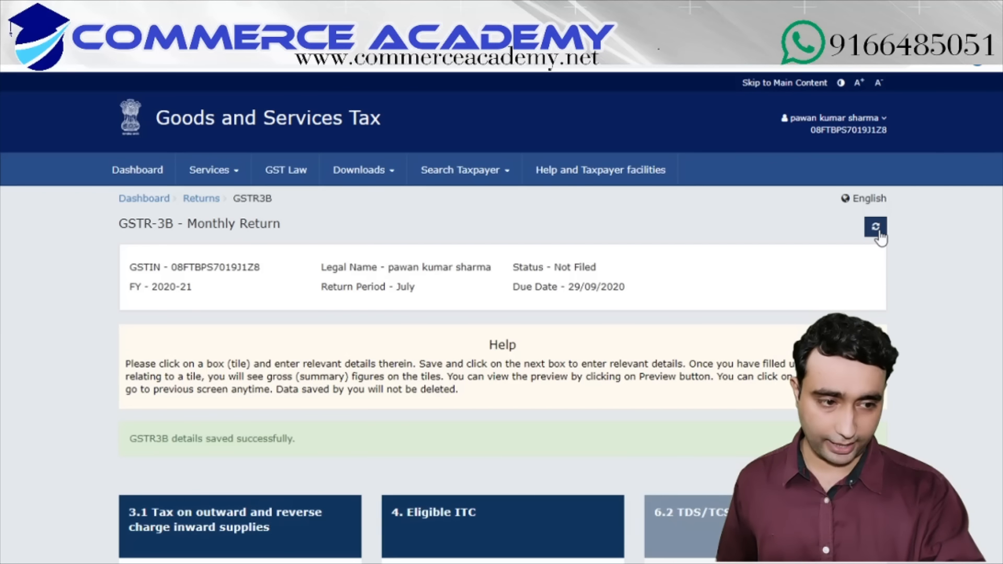
pyautogui.click(876, 228)
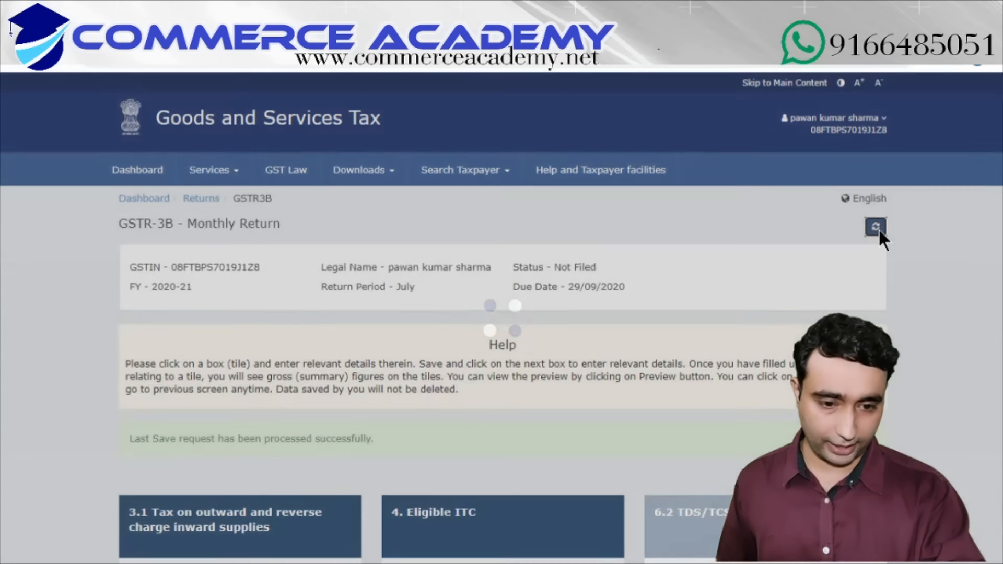
pyautogui.scroll(-8, 665, 246)
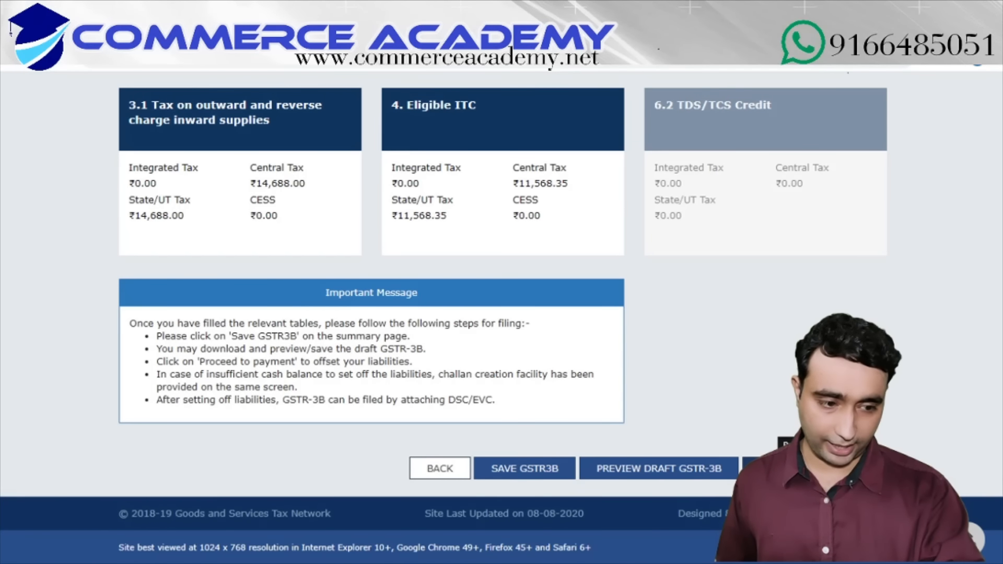
pyautogui.click(755, 468)
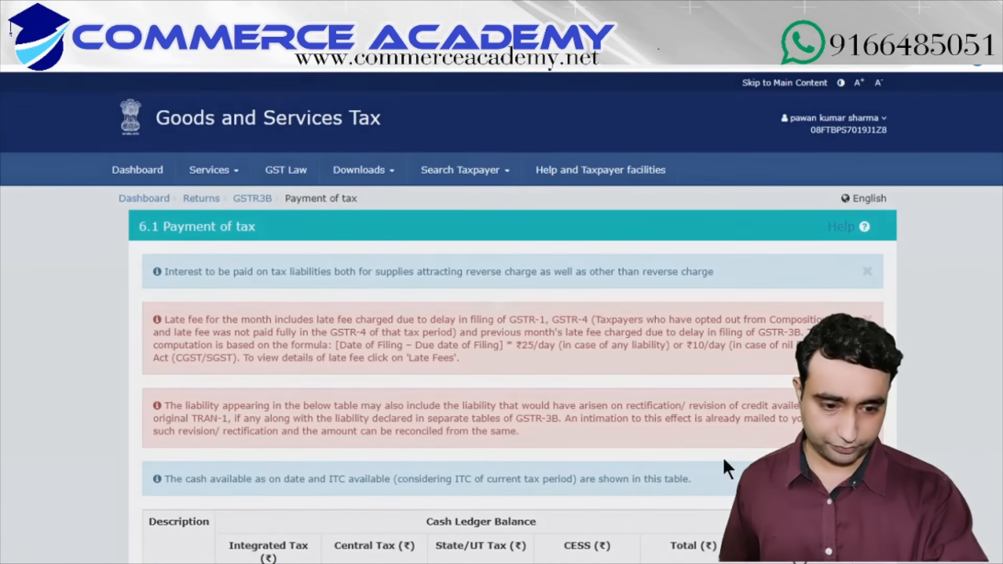
# Step: Examine table 6.1, comparing the Central and State/UT tax payable with the amounts paid through ITC and their available balances
pyautogui.scroll(-8, 435, 306)
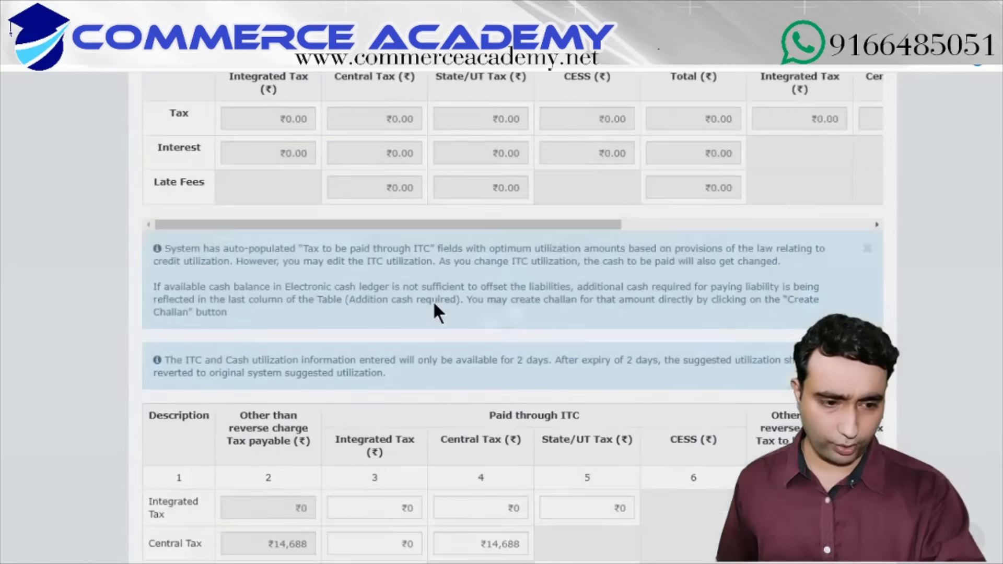
pyautogui.scroll(-4, 432, 299)
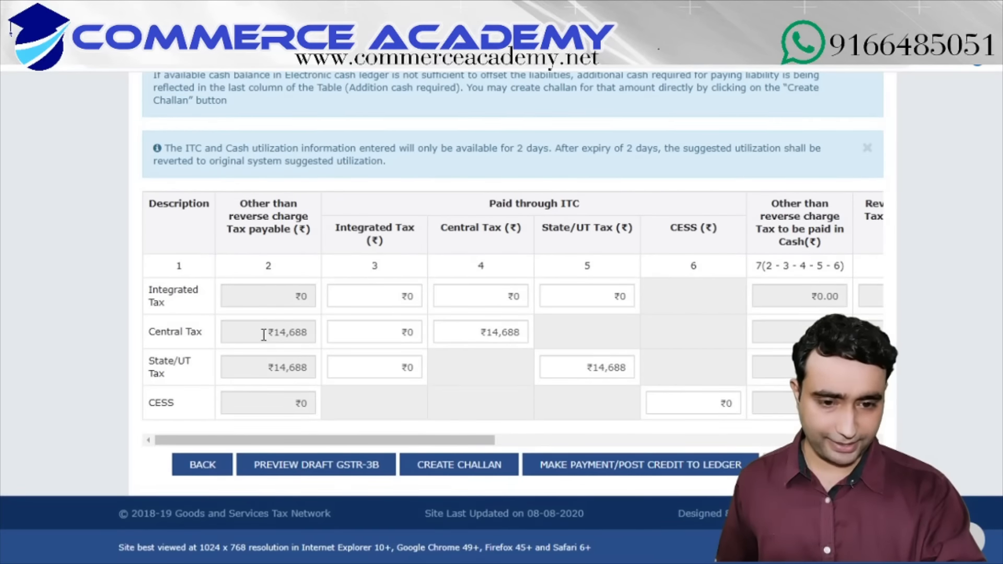
pyautogui.moveTo(263, 335); pyautogui.dragTo(306, 329)
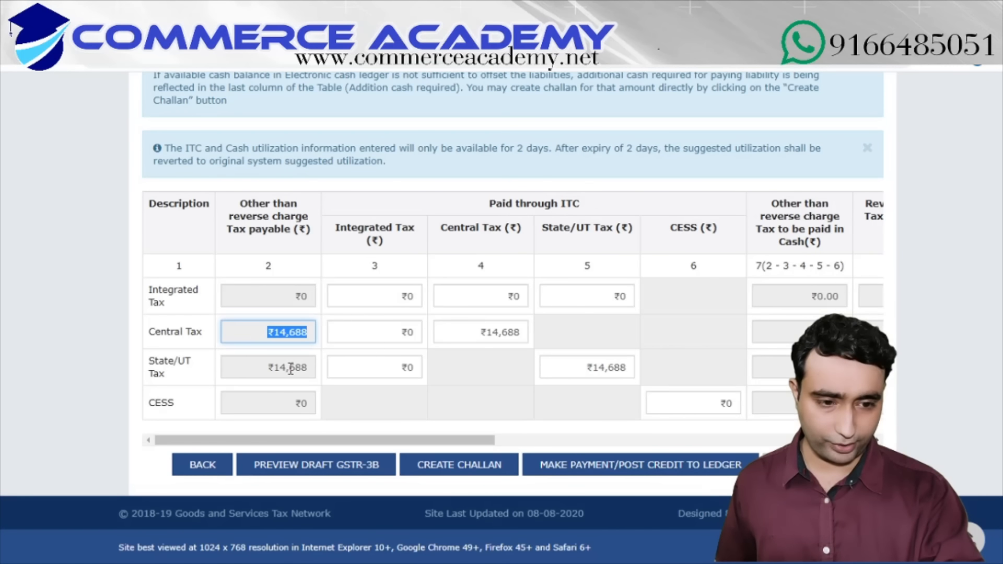
pyautogui.moveTo(501, 338)
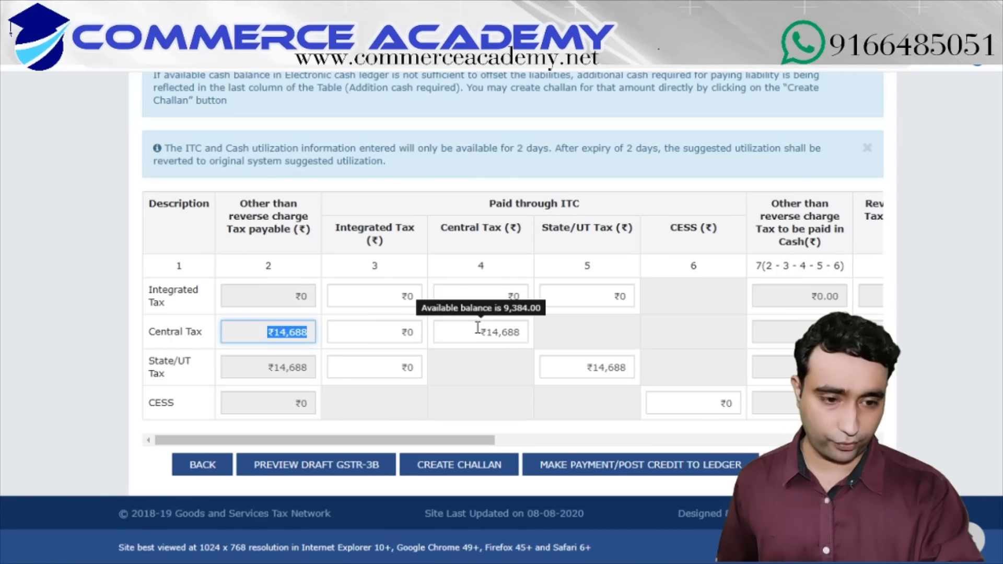
pyautogui.click(551, 365)
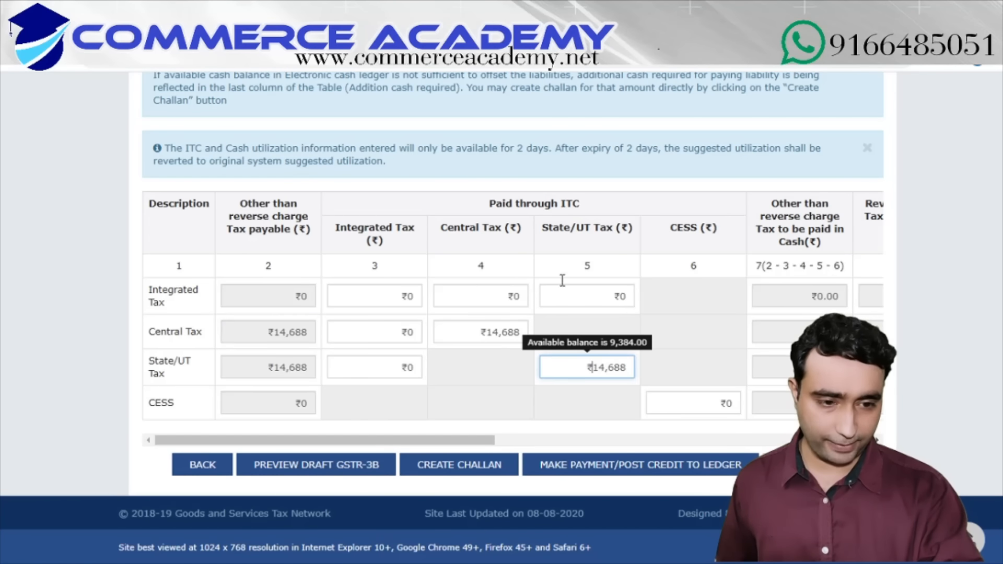
pyautogui.moveTo(487, 204); pyautogui.dragTo(581, 214)
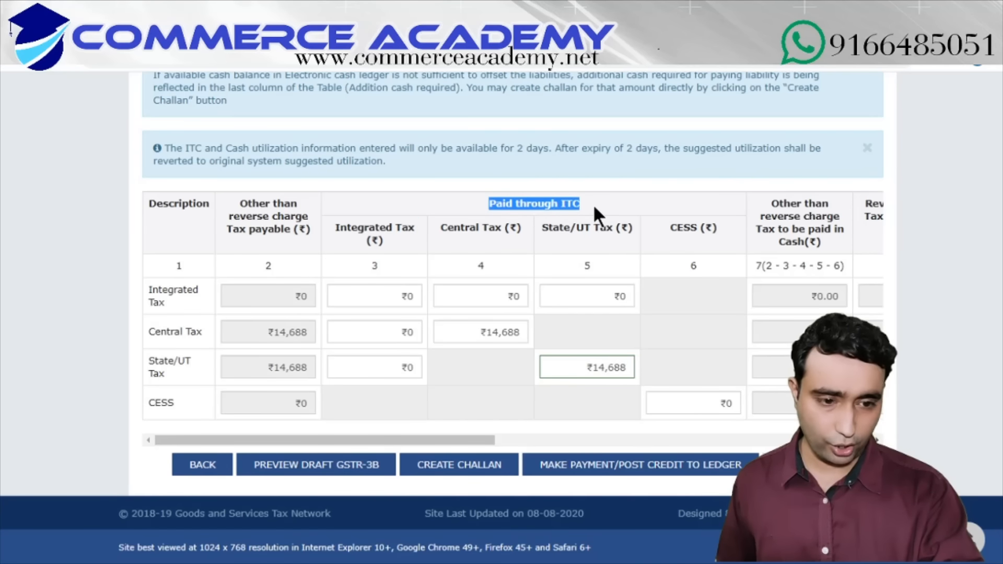
pyautogui.click(555, 334)
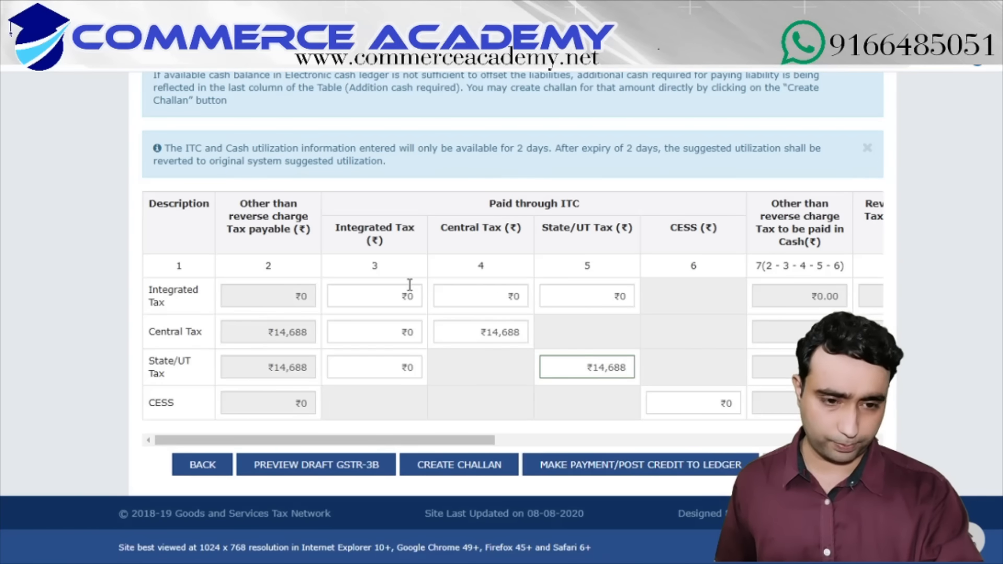
pyautogui.scroll(1, 374, 285)
pyautogui.scroll(-1, 407, 283)
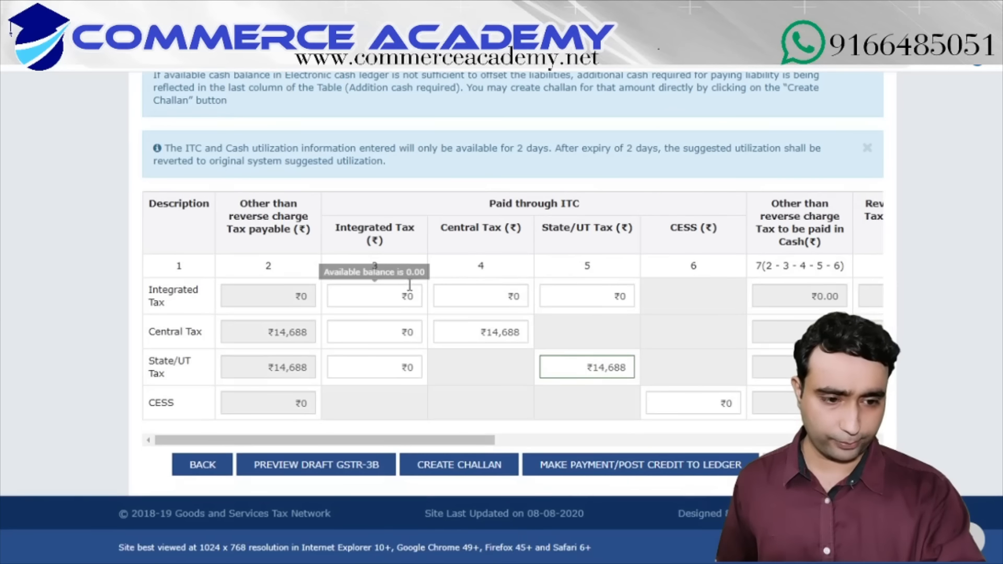
# Step: Make the payment by posting the ITC credit to the ledger, agreeing to the irreversible offset, and proceed to the return's filing page
pyautogui.click(639, 465)
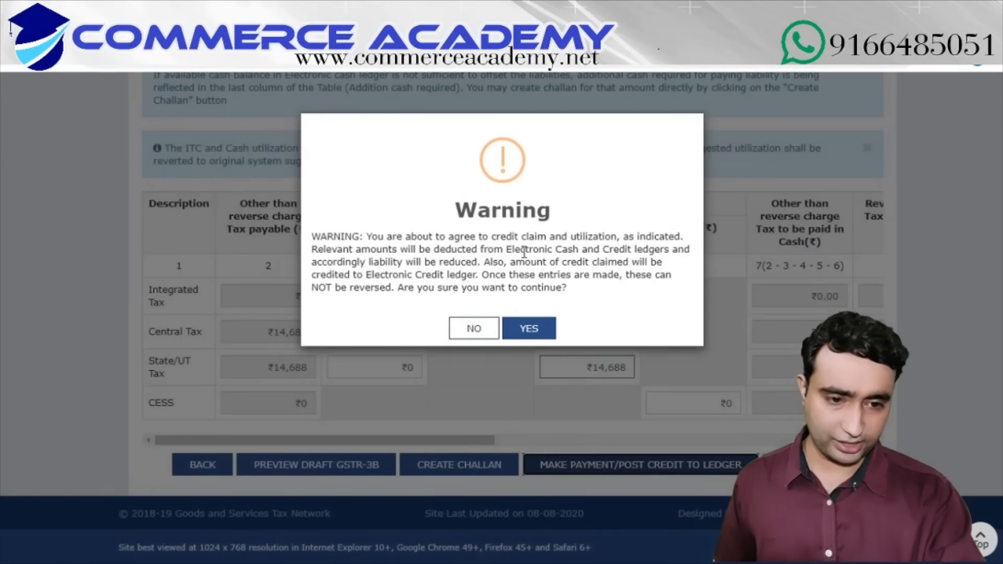
pyautogui.click(529, 328)
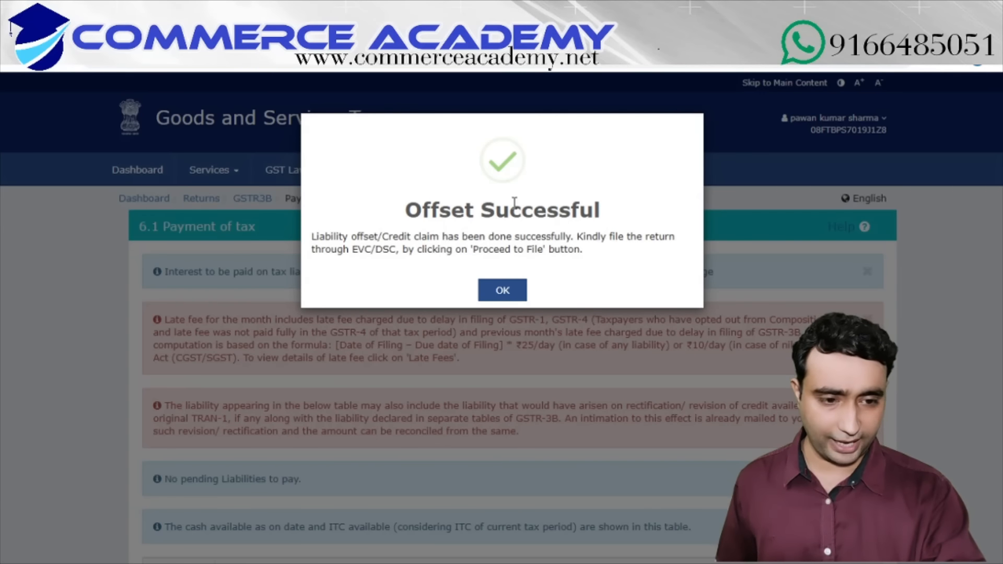
pyautogui.click(499, 302)
pyautogui.scroll(-10, 465, 329)
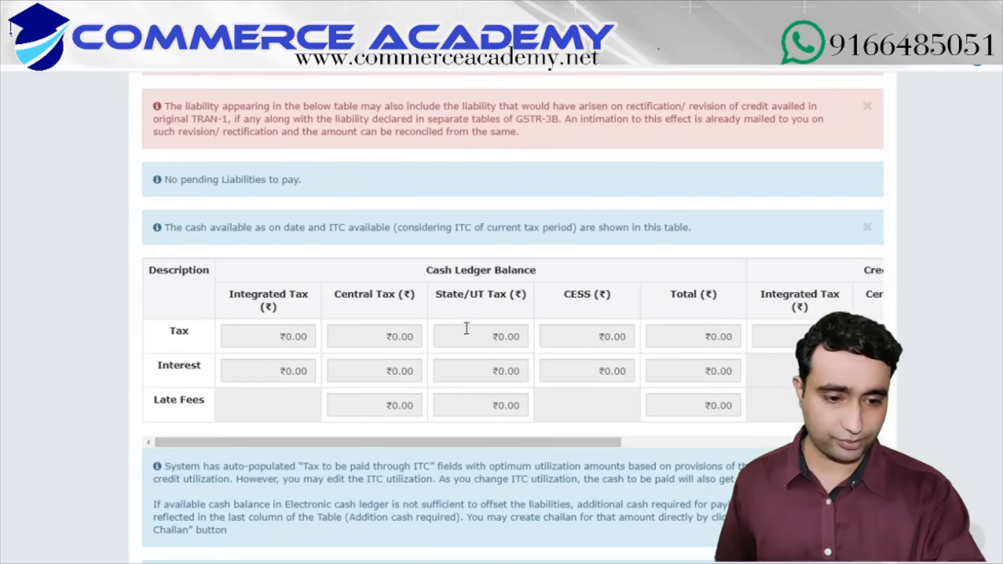
pyautogui.scroll(-3, 467, 342)
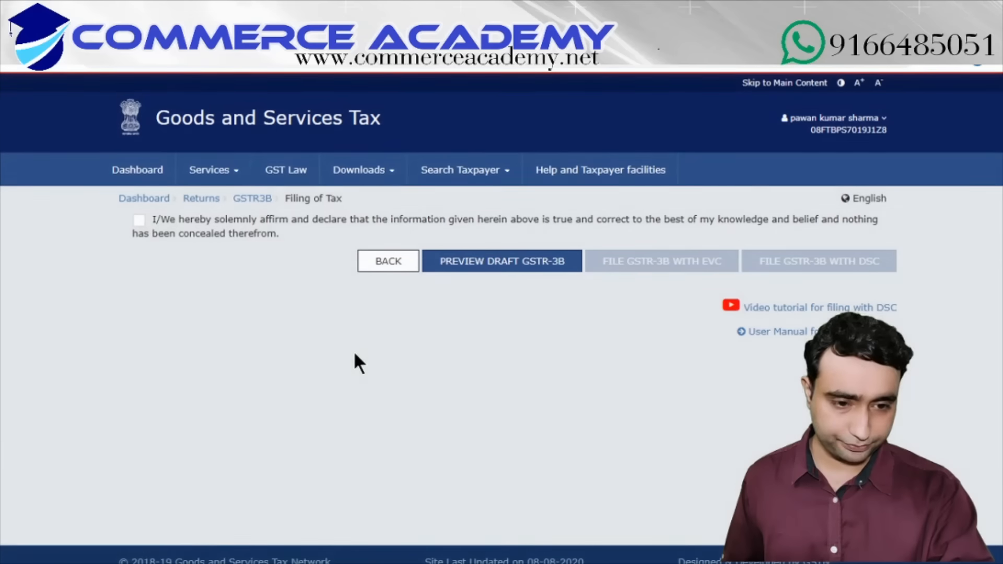
# Step: Accept the declaration, choose the authorised signatory, and start filing GSTR-3B with EVC
pyautogui.click(139, 220)
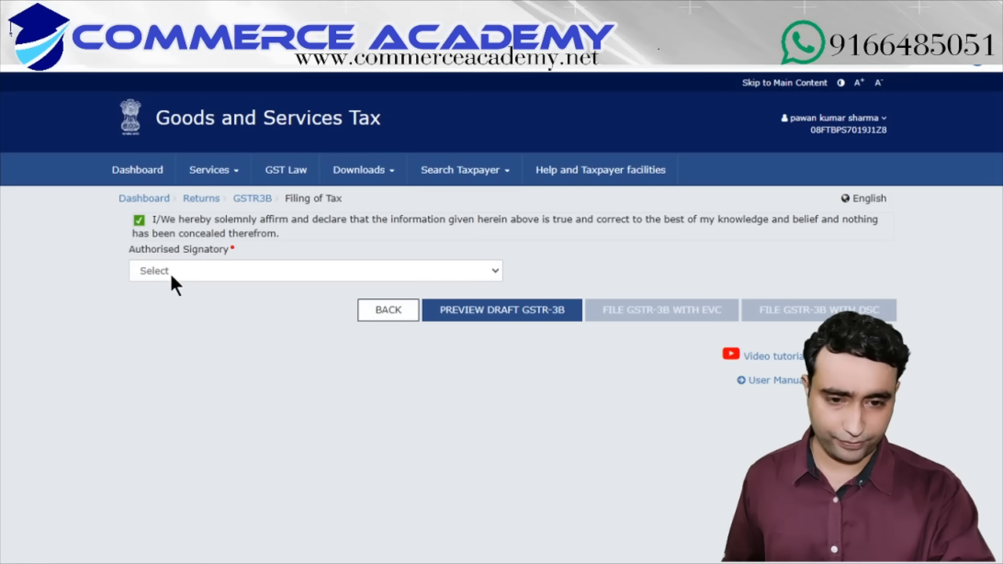
pyautogui.click(188, 272)
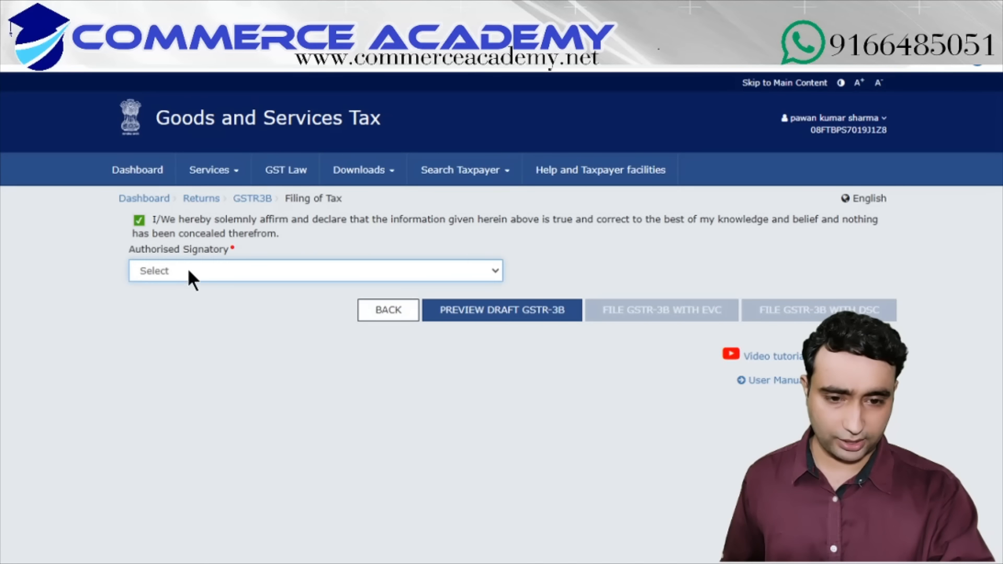
pyautogui.click(192, 303)
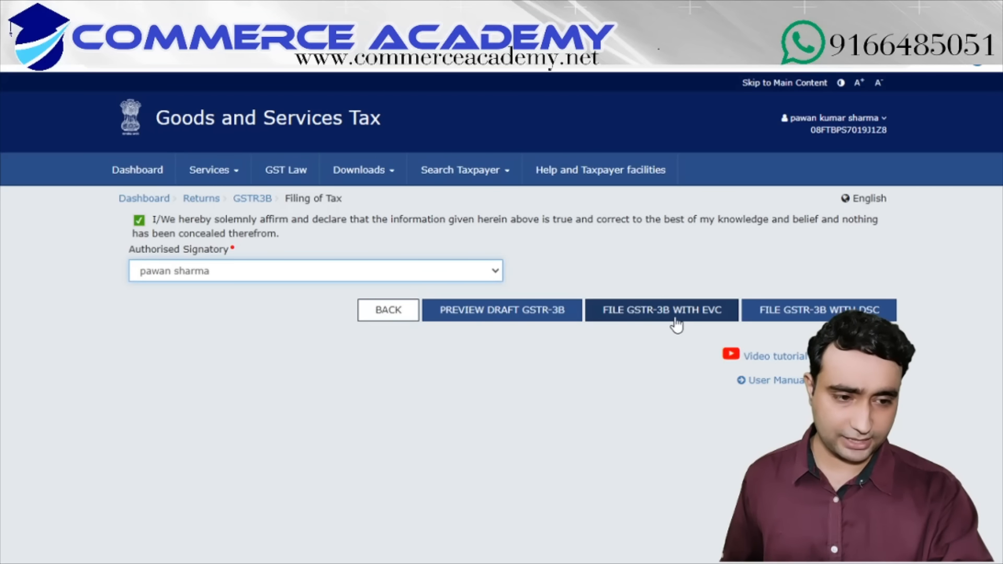
pyautogui.click(677, 321)
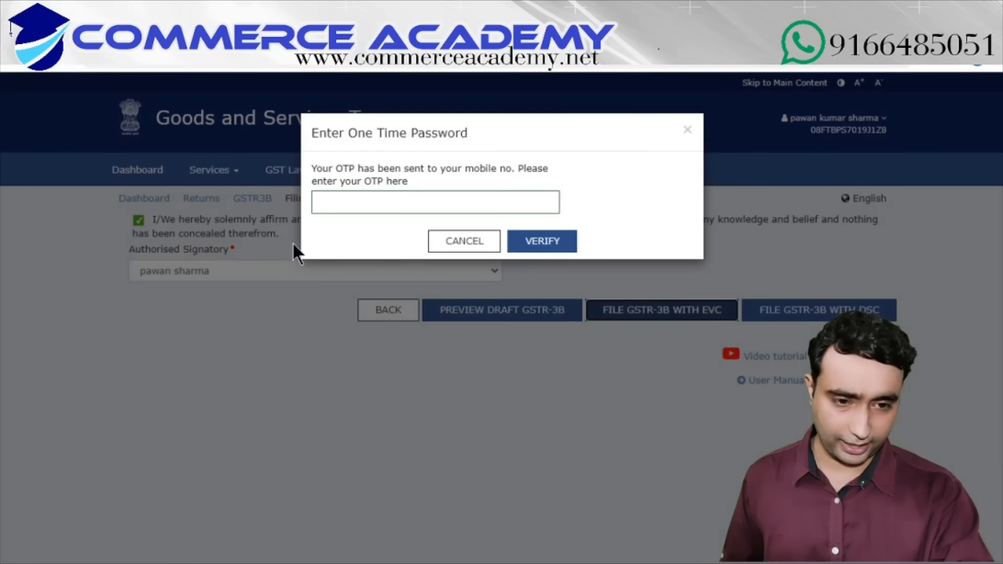
# Step: Enter the one-time password sent to the mobile number, verify it to file the return, and acknowledge the filing confirmation
pyautogui.click(352, 201)
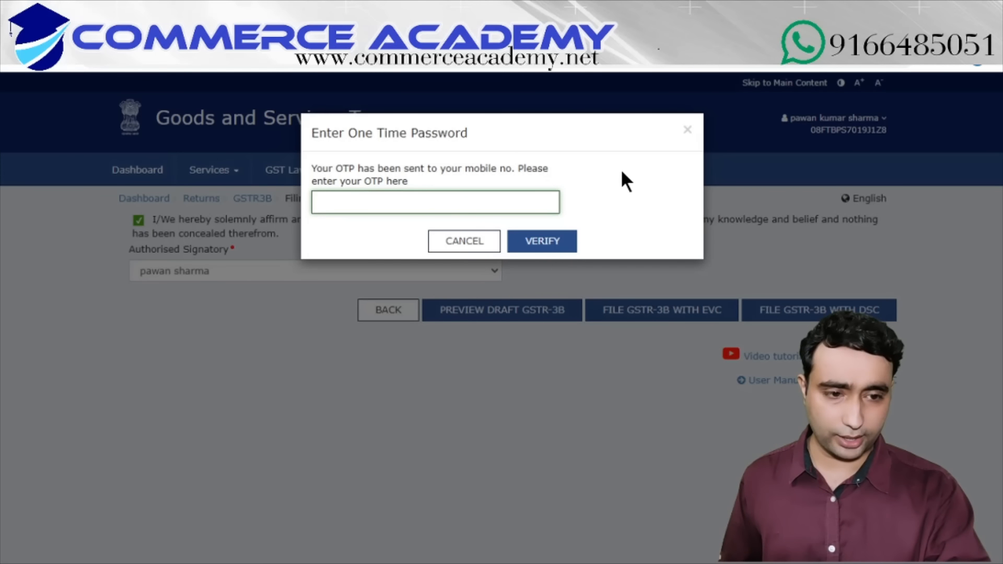
pyautogui.click(604, 172)
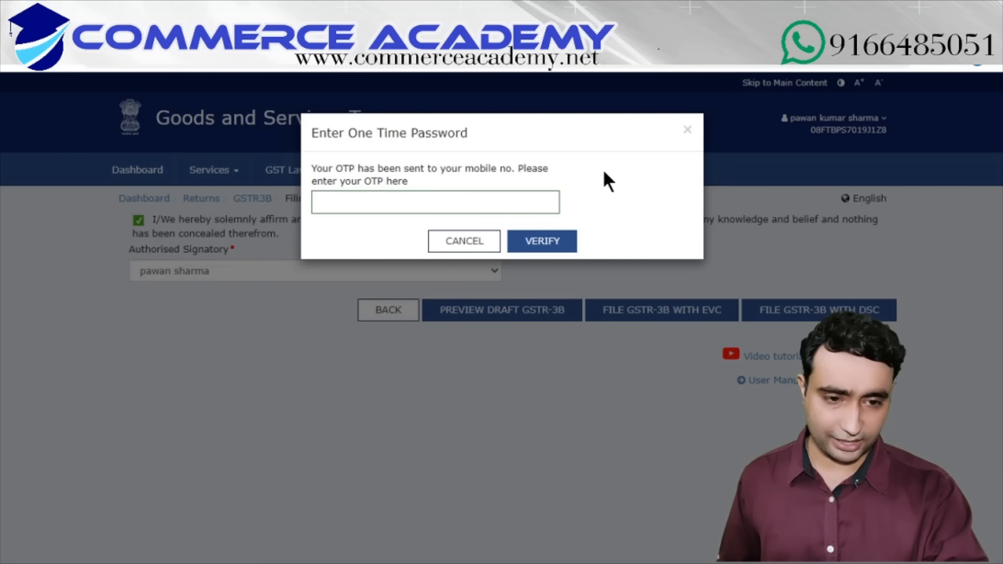
pyautogui.click(459, 201)
pyautogui.click(620, 197)
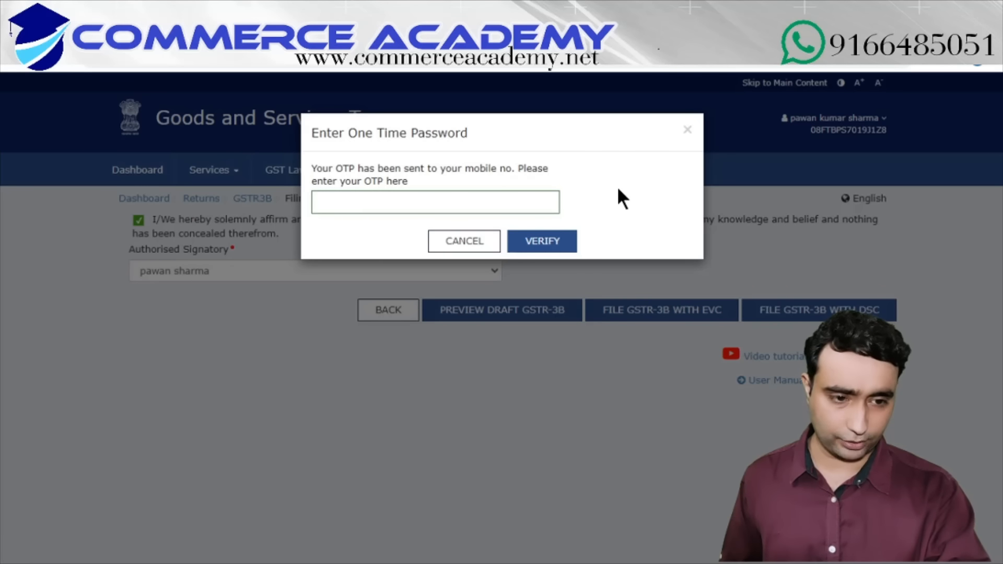
pyautogui.click(497, 198)
pyautogui.write('••••••')
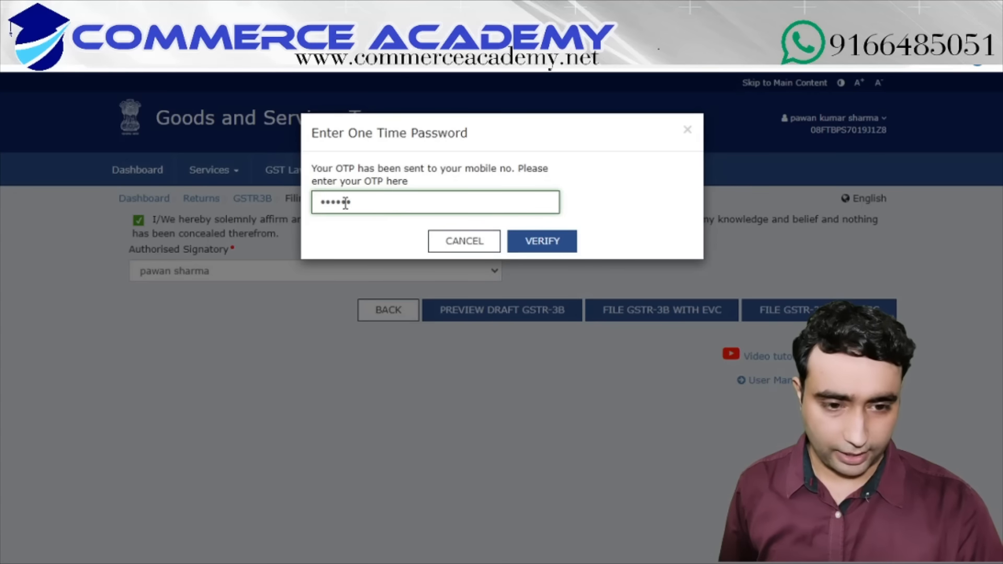
pyautogui.click(557, 254)
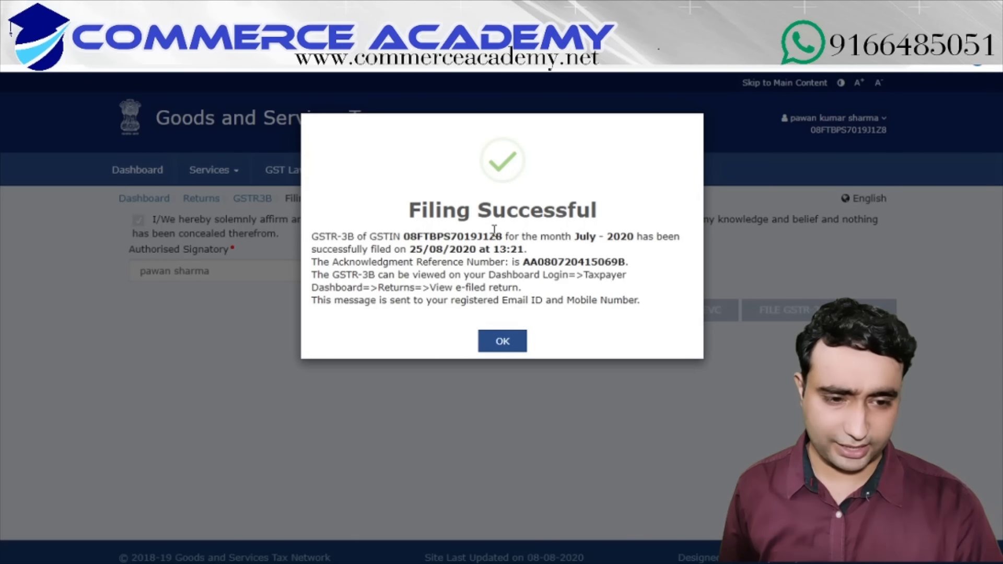
pyautogui.click(515, 354)
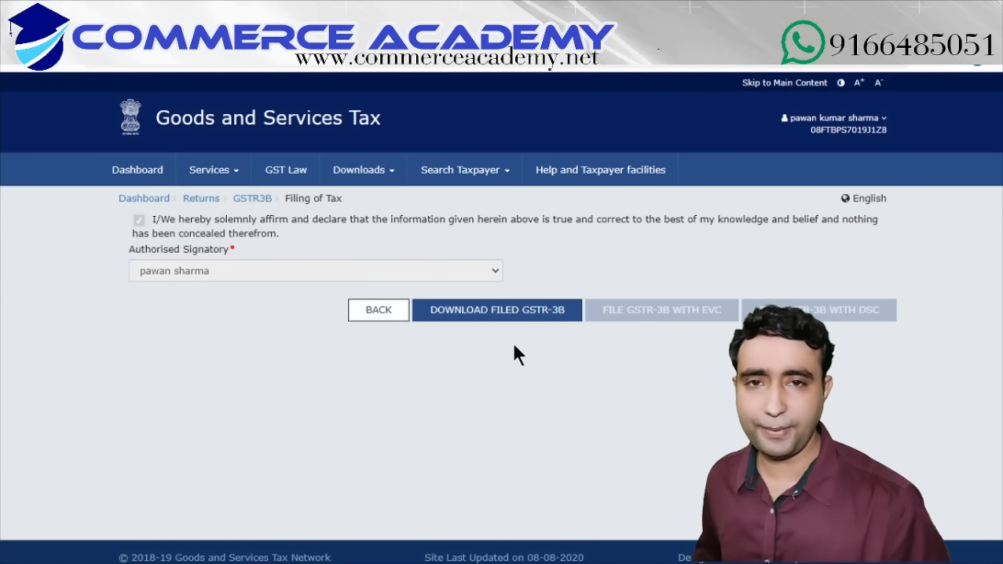